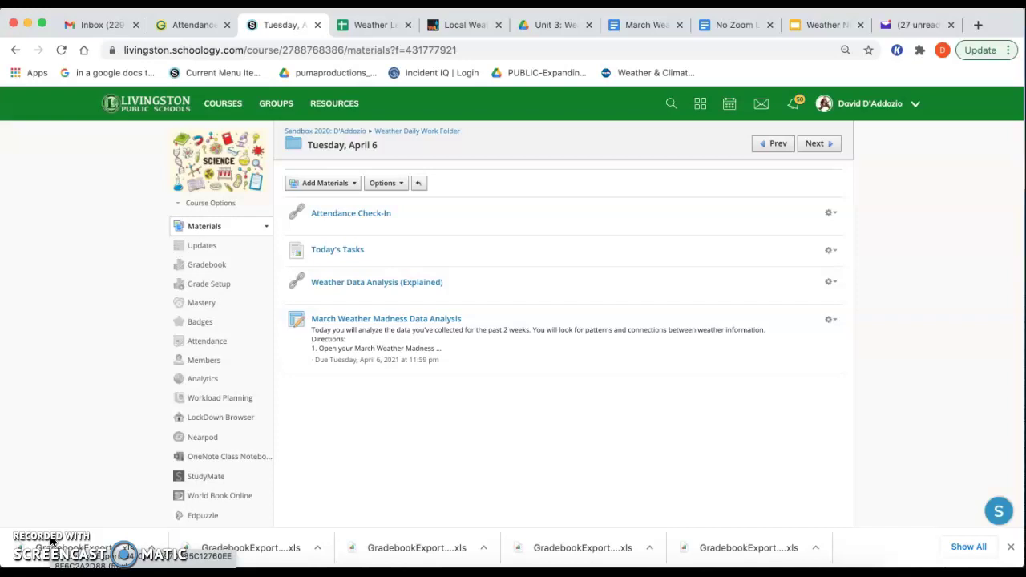
Open the Today's Tasks page in the Weather Daily Work Folder
left_click(345, 252)
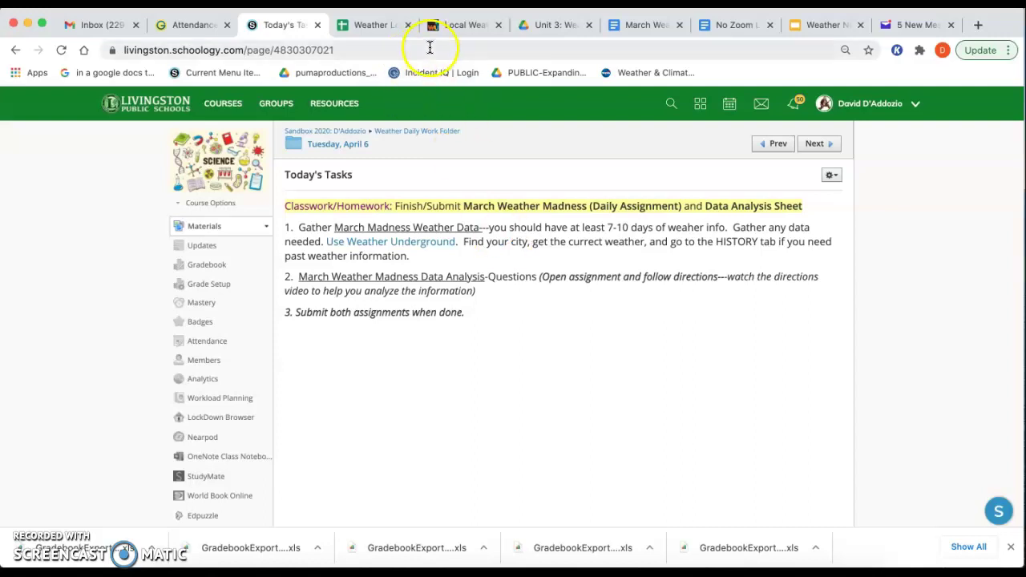
Bring up Livingston, NJ current conditions in Weather Underground and look over the readings
left_click(458, 28)
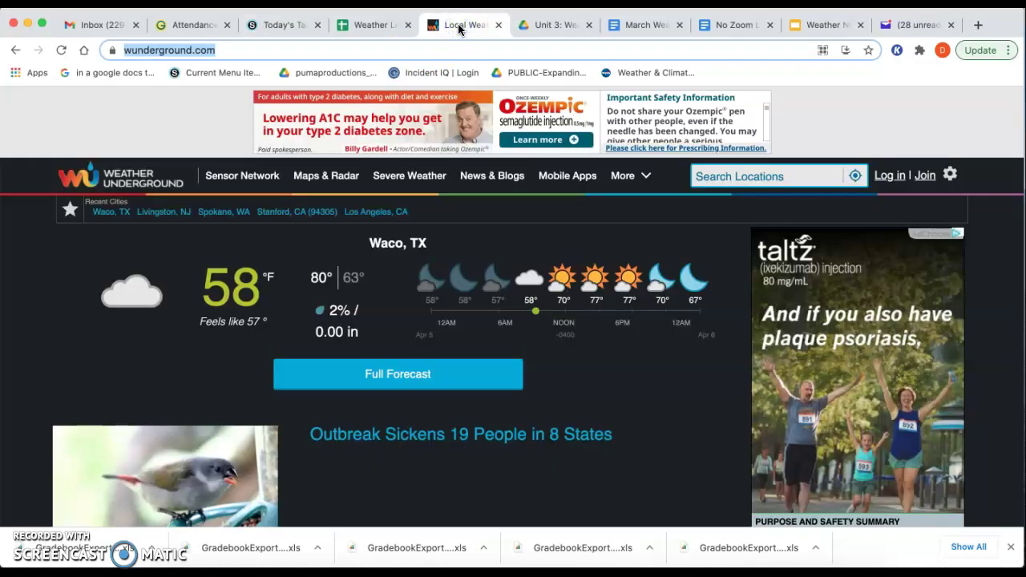
left_click(177, 216)
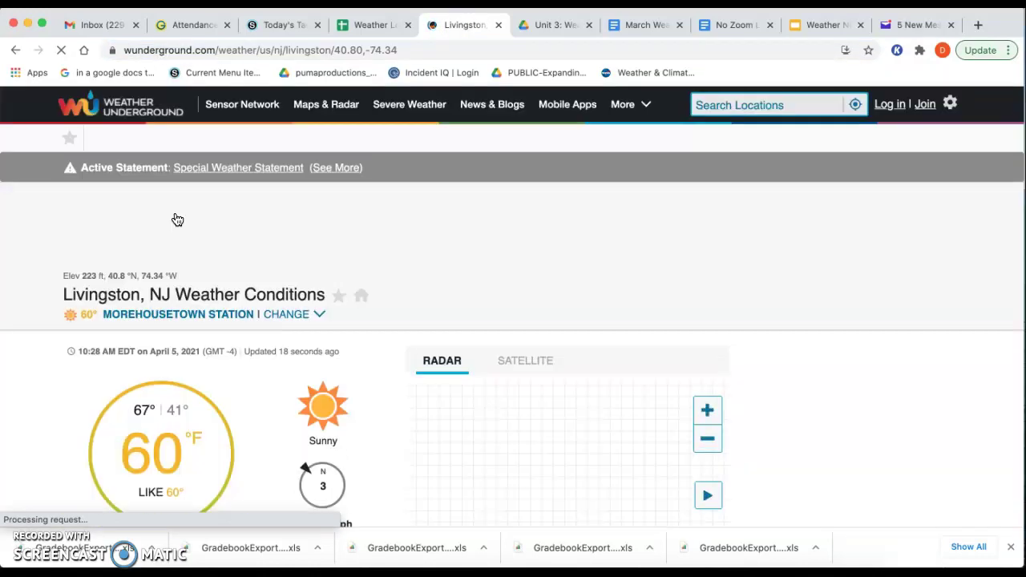
left_click(192, 233)
left_click(377, 355)
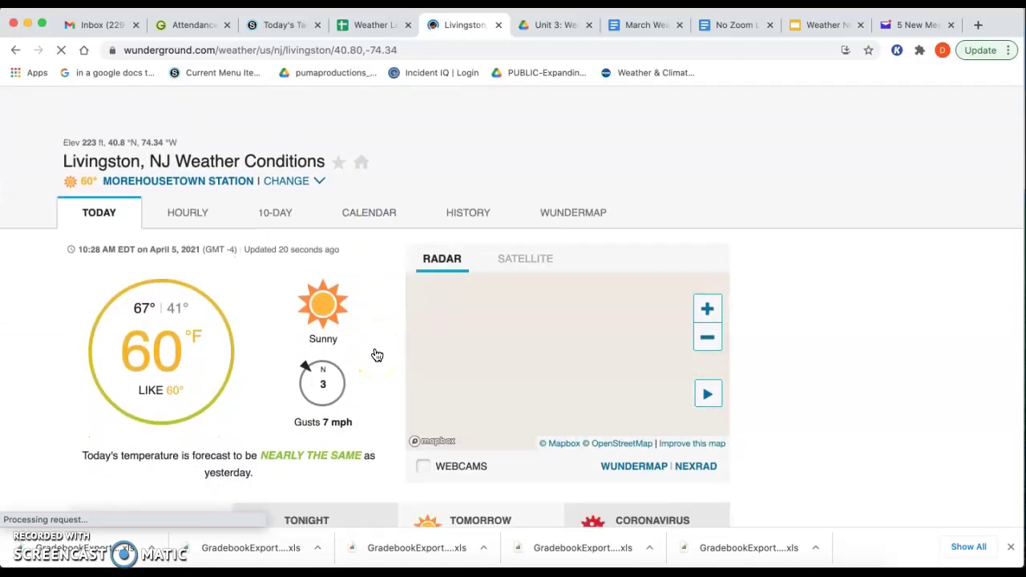
scroll(377, 355, "down", 5)
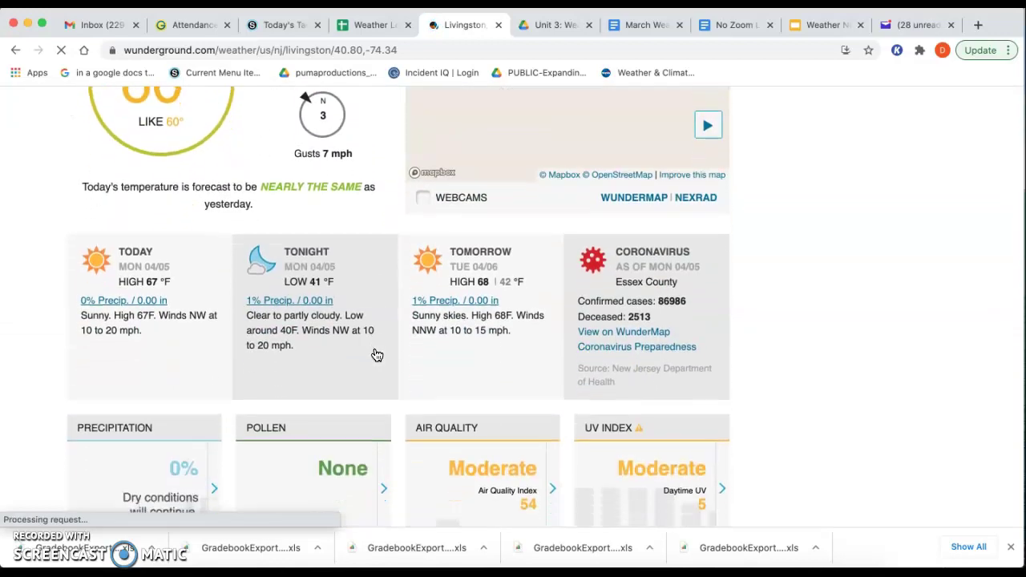
scroll(377, 354, "down", 5)
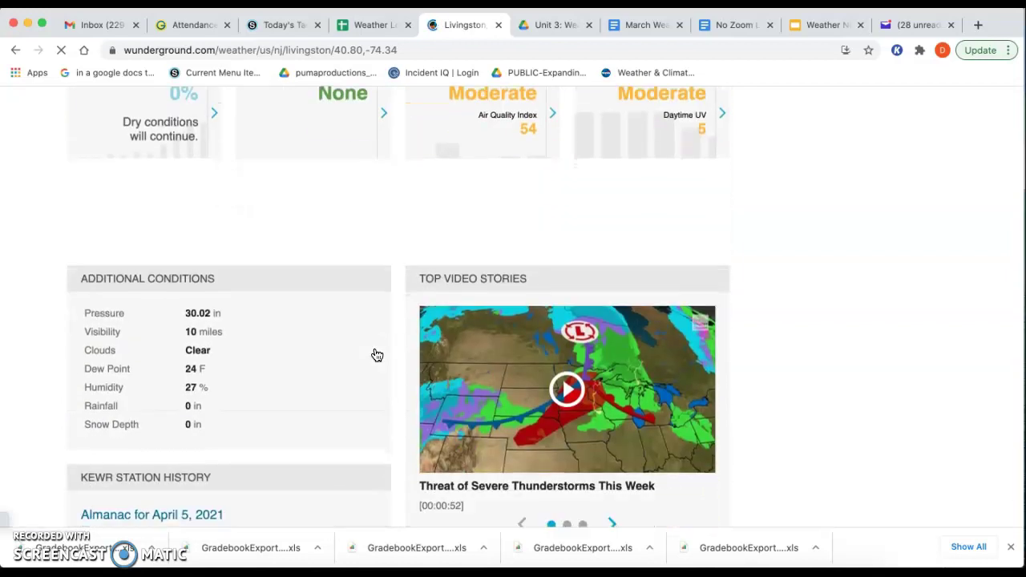
left_click(370, 350)
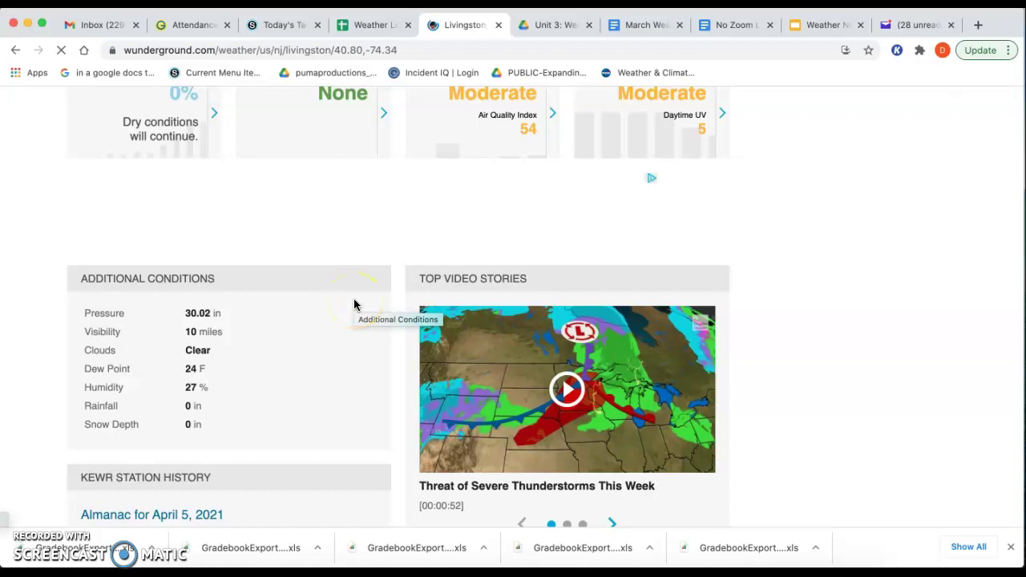
scroll(354, 304, "up", 10)
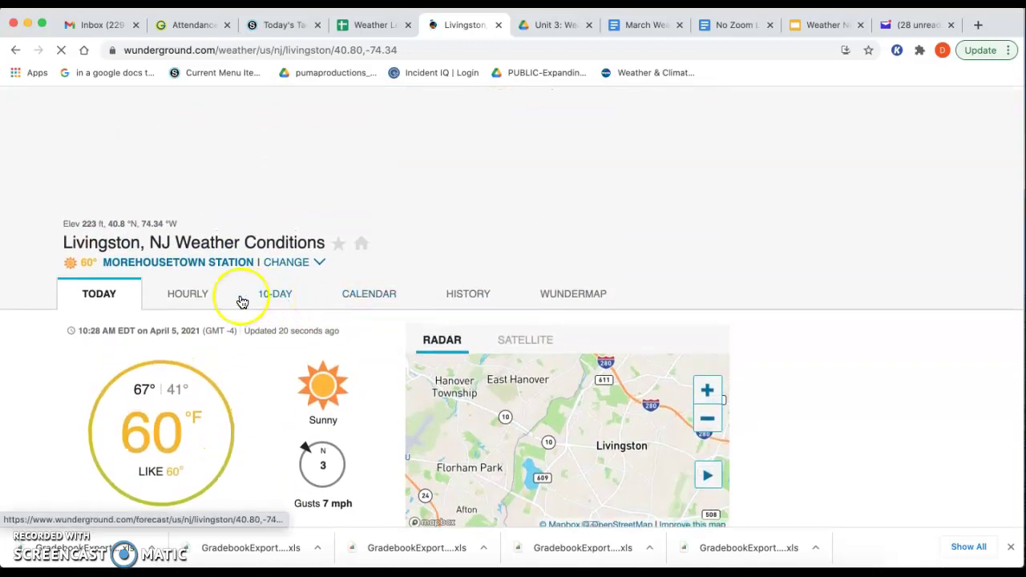
Load the weather history for April 4, 2021 and scroll to Daily Observations
left_click(478, 294)
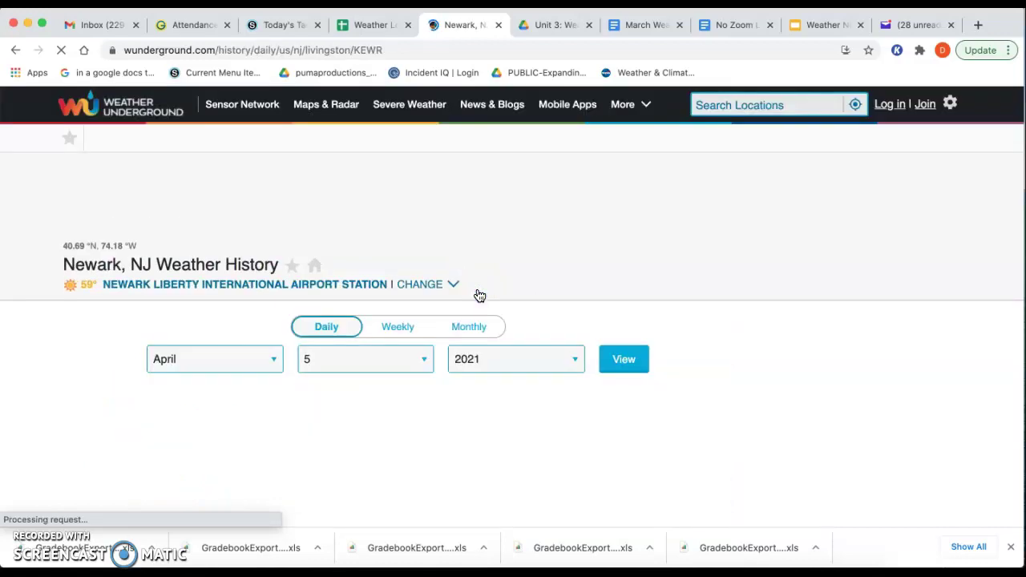
left_click(423, 321)
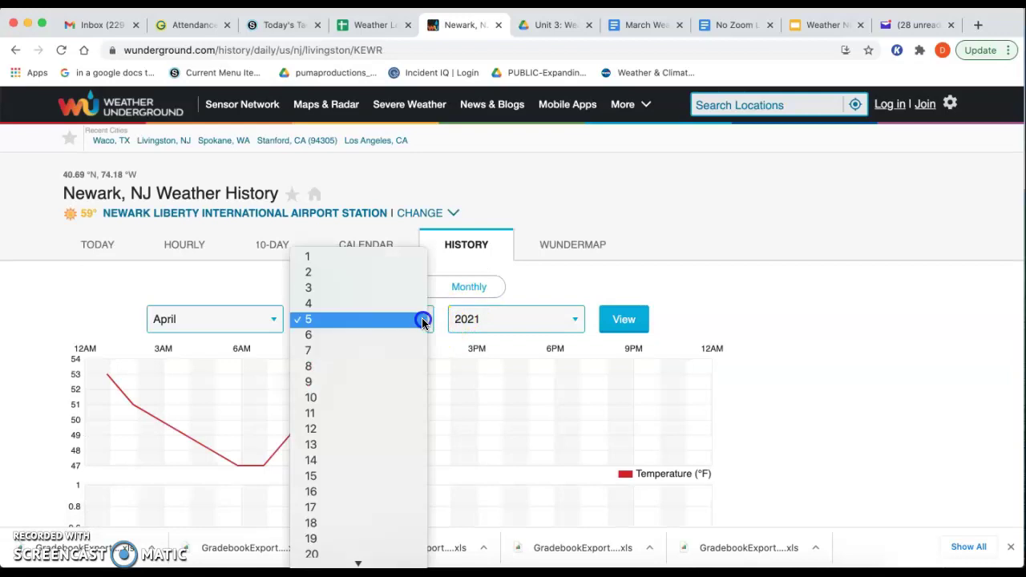
left_click(419, 304)
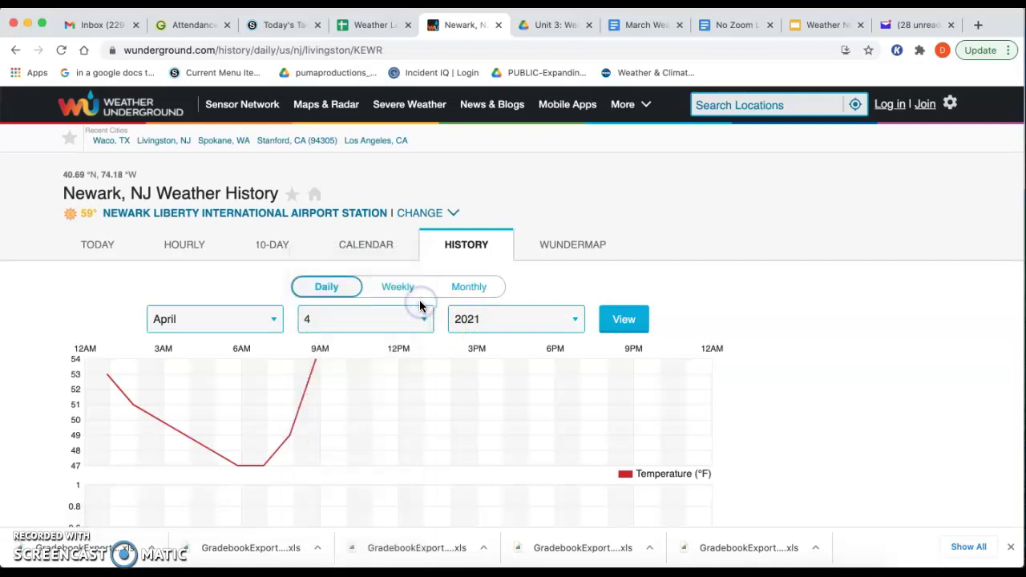
left_click(625, 319)
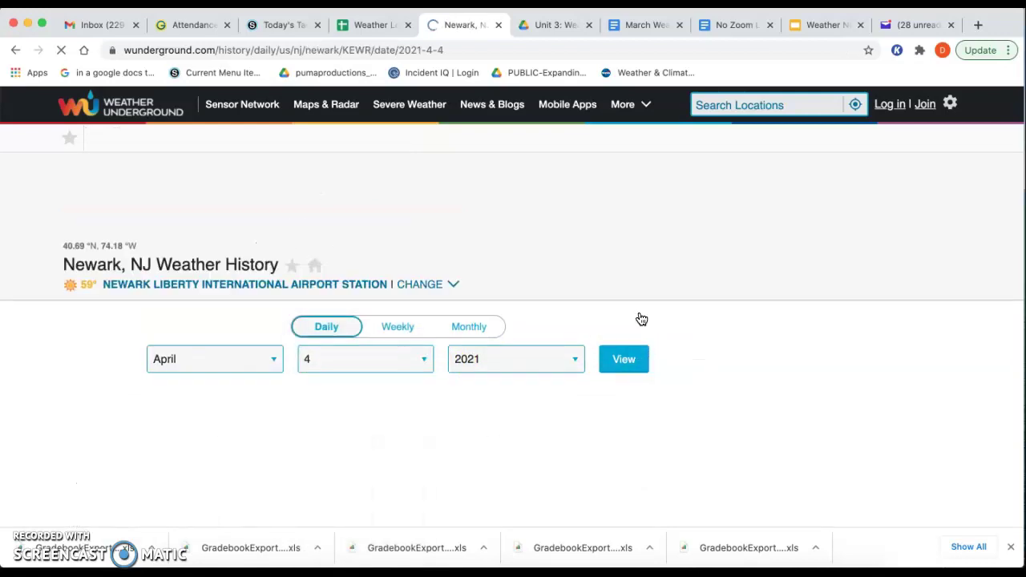
scroll(641, 319, "down", 3)
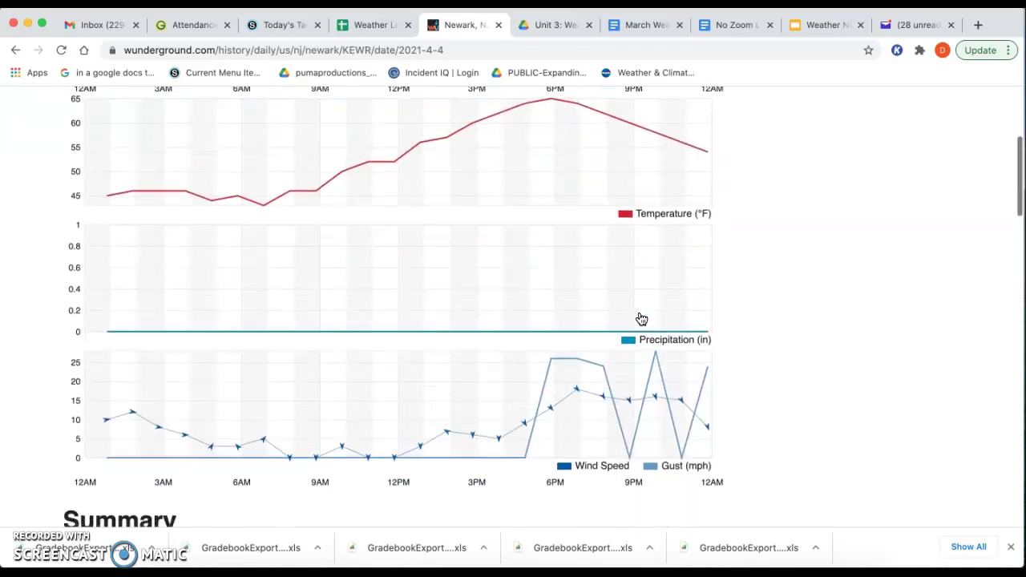
scroll(641, 319, "down", 6)
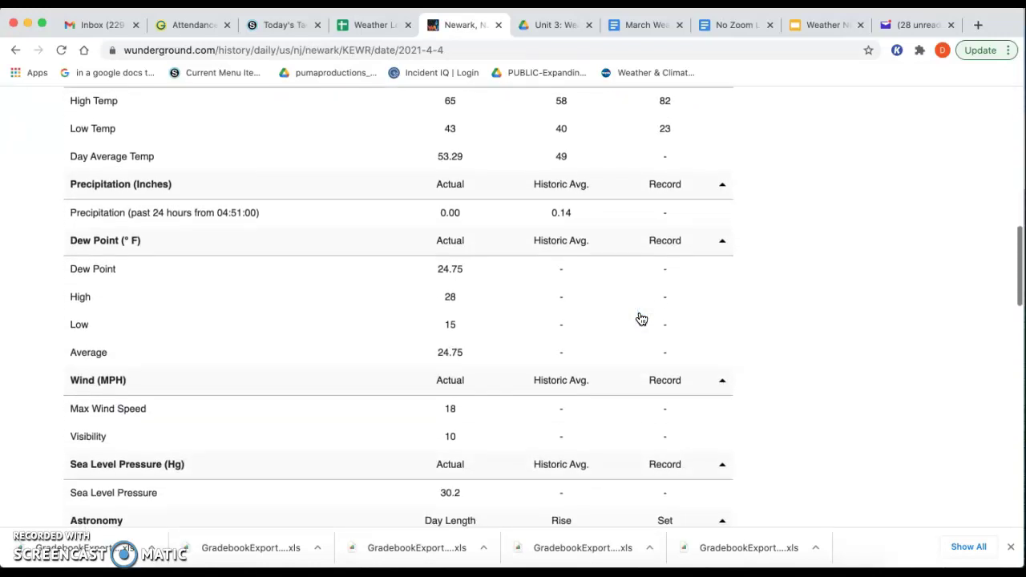
scroll(641, 319, "down", 8)
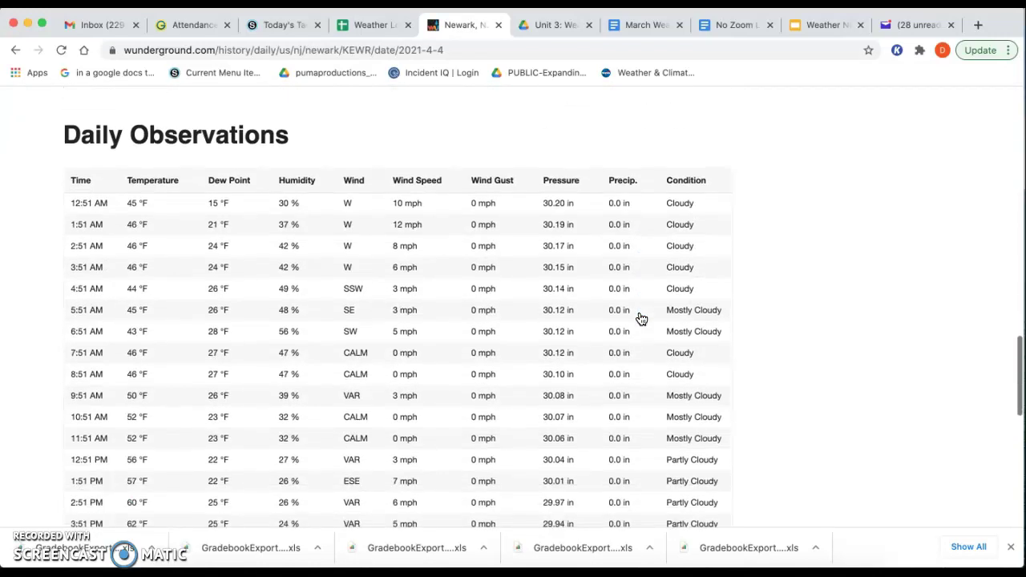
scroll(641, 319, "down", 1)
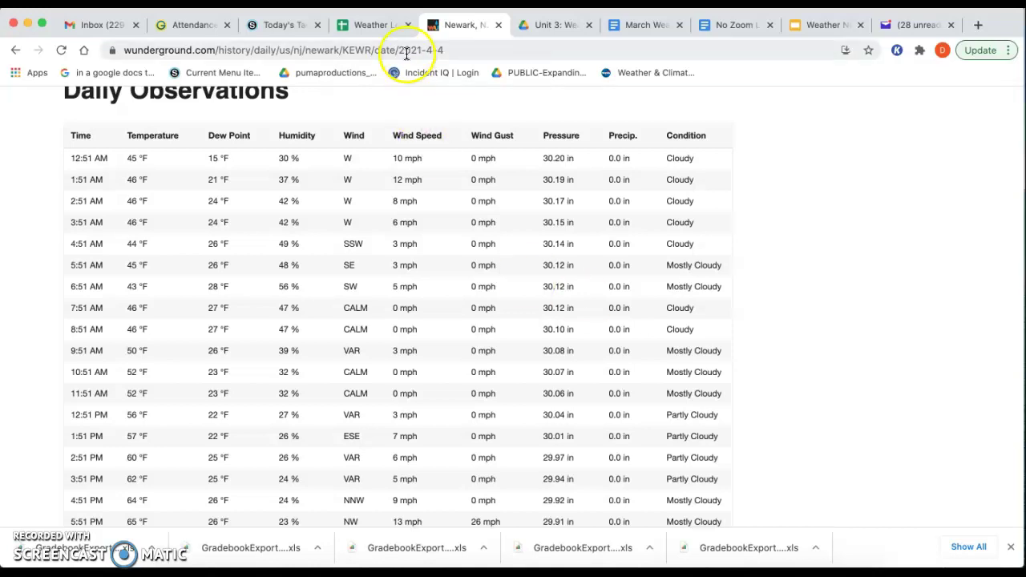
Review the Weather Log Example sheet by selecting A2:J12, then return to Today's Tasks
left_click(385, 25)
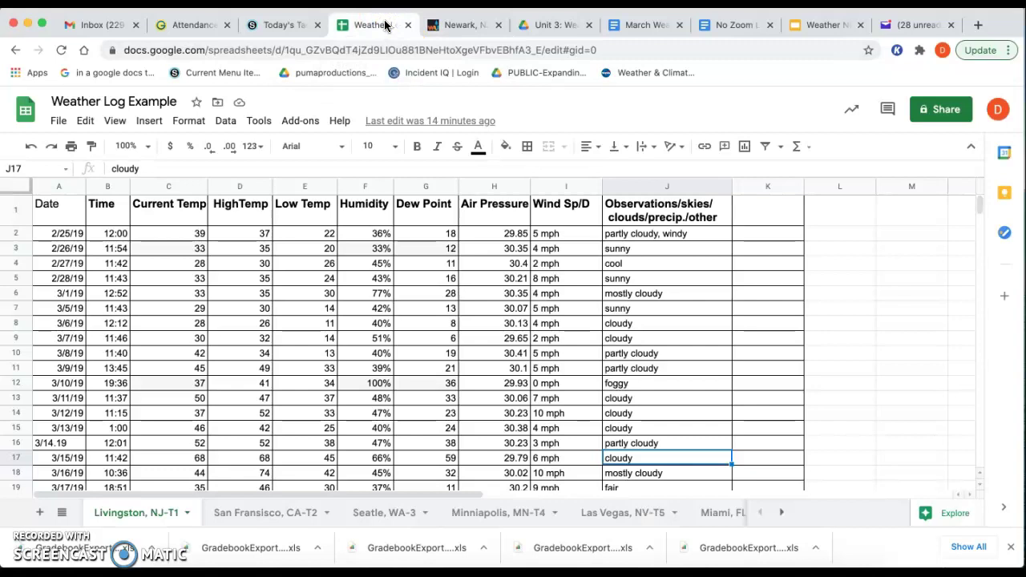
scroll(390, 179, "down", 1)
scroll(393, 241, "up", 1)
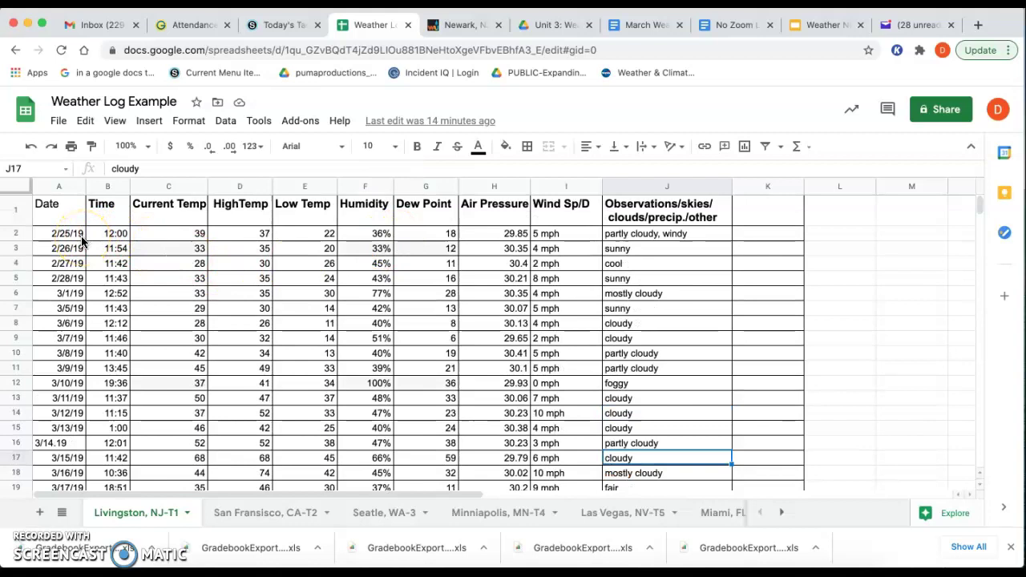
left_click(44, 233)
left_click_drag(45, 234, 705, 387)
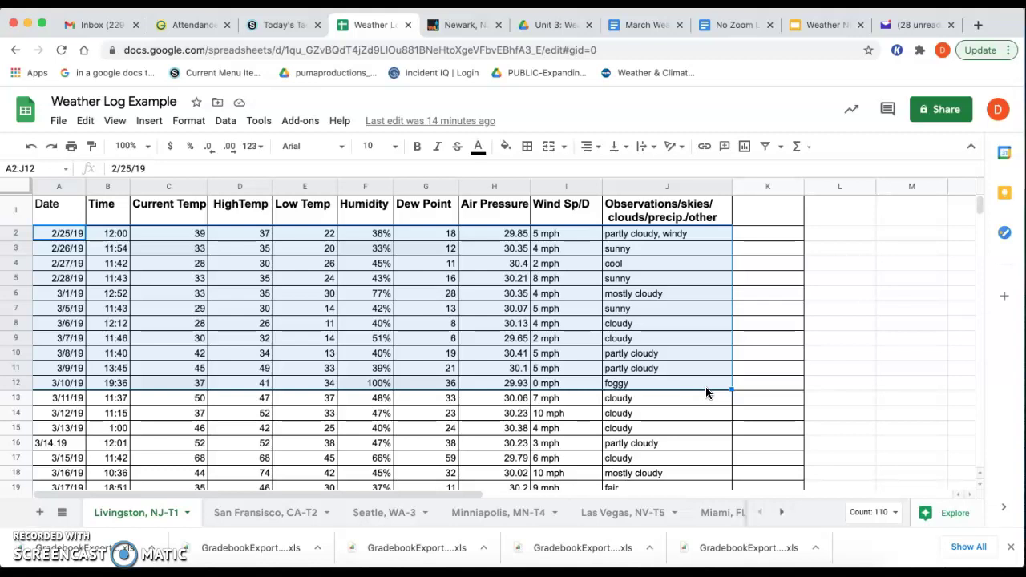
left_click(284, 24)
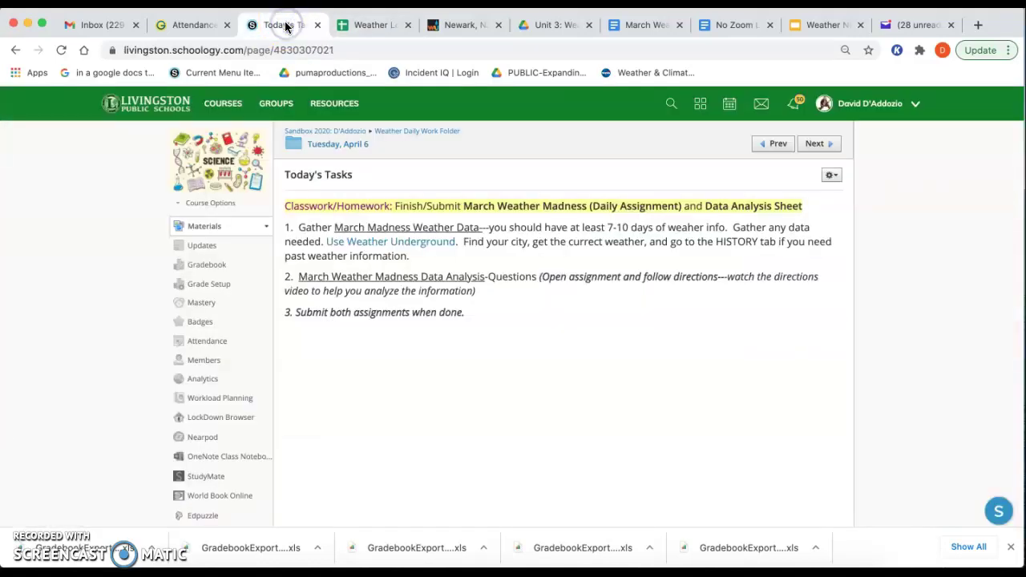
Open the March Weather Madness Data Analysis document and read through its directions
left_click(35, 531)
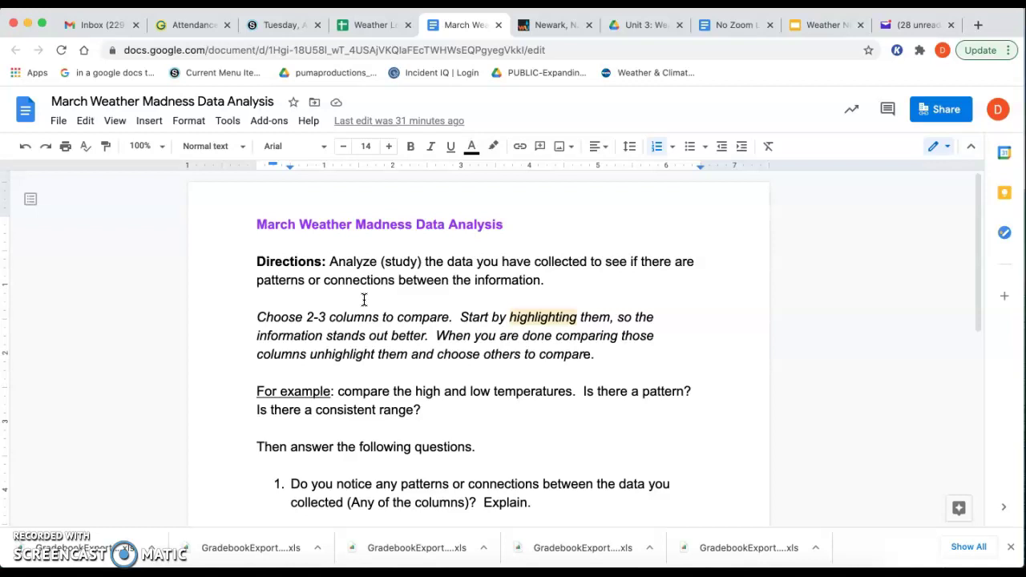
scroll(364, 300, "down", 3)
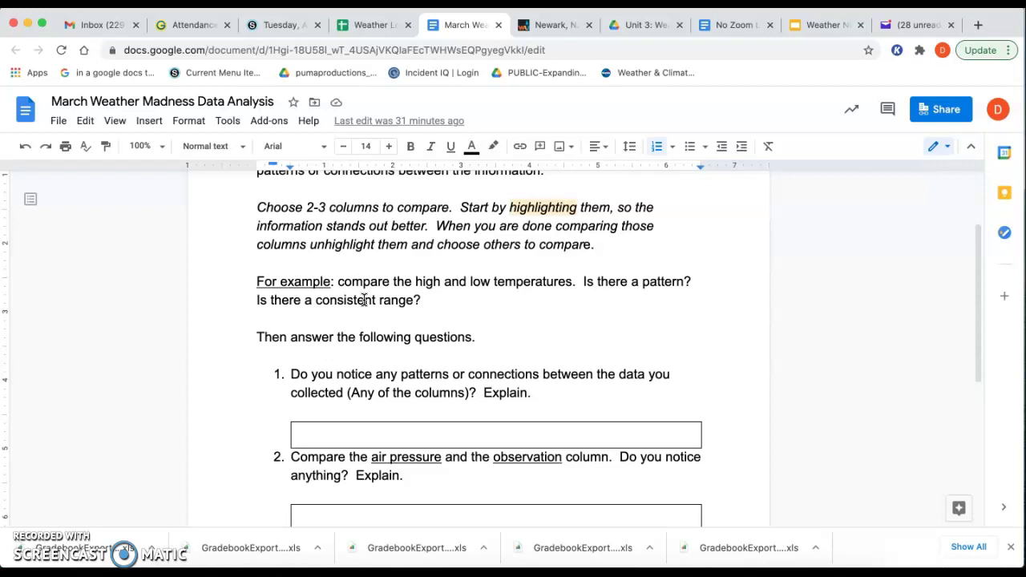
Insert a blank column E before Low Temp in the weather log
left_click(368, 24)
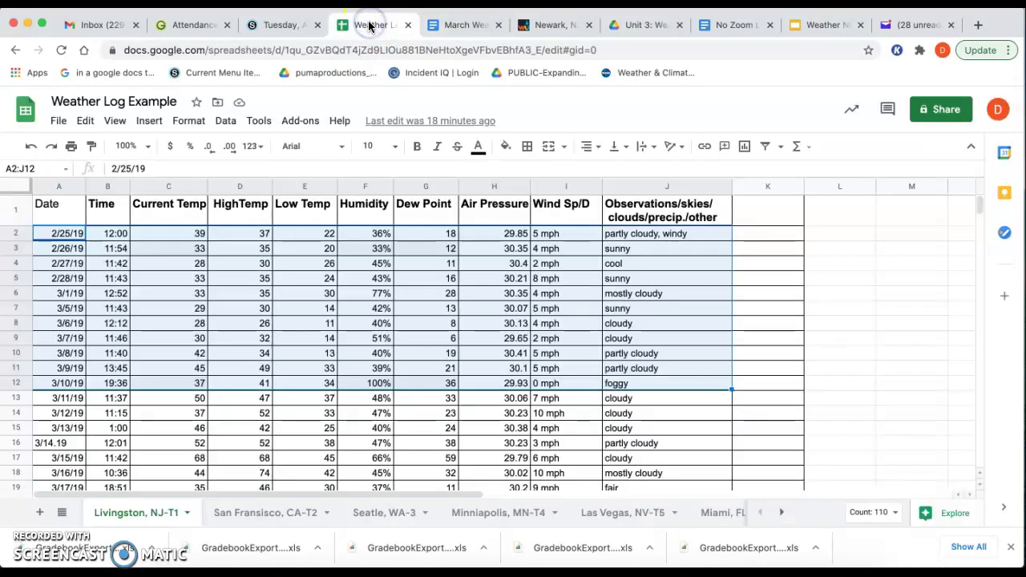
left_click(250, 235)
left_click(306, 234)
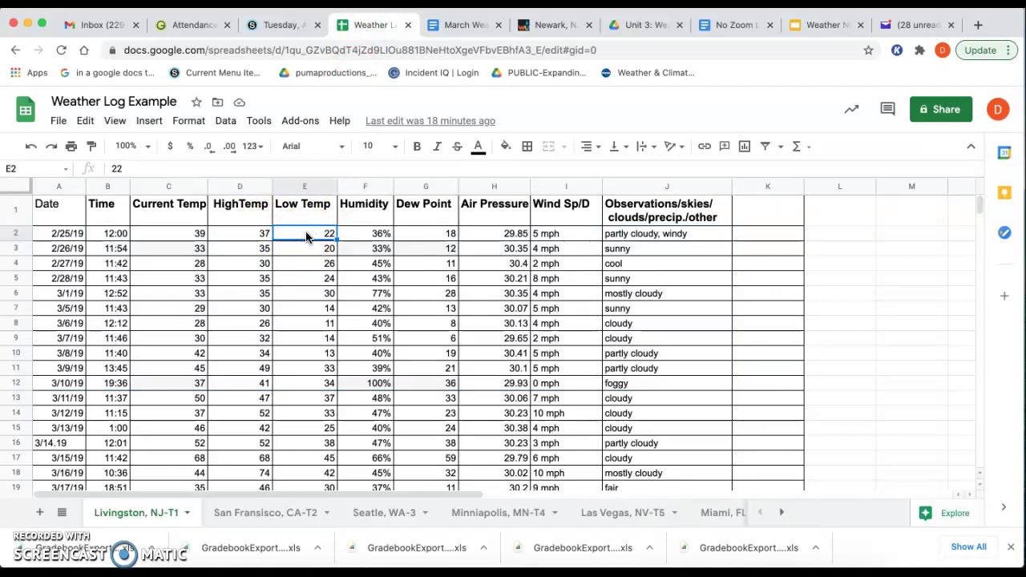
right_click(306, 235)
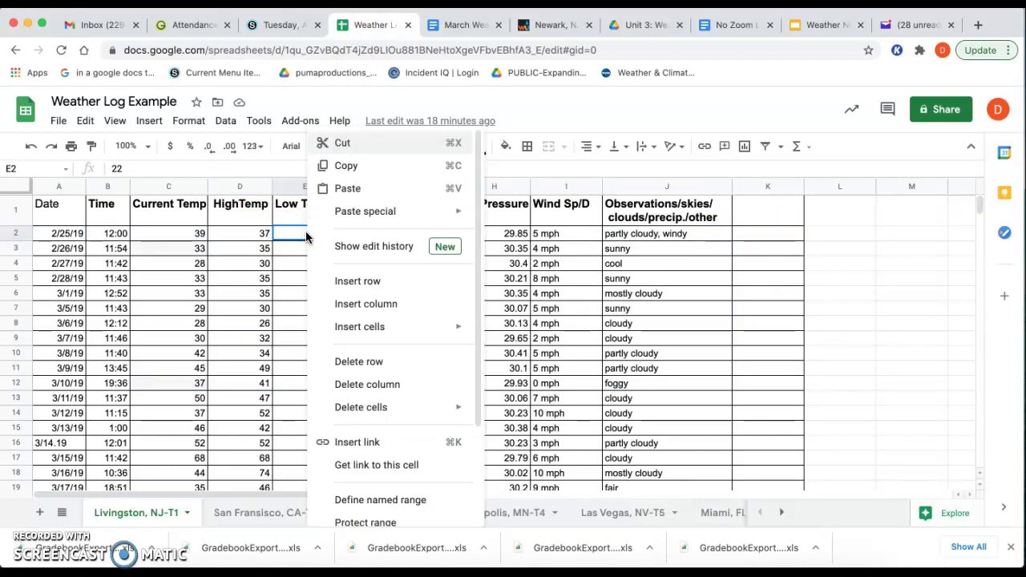
left_click(339, 304)
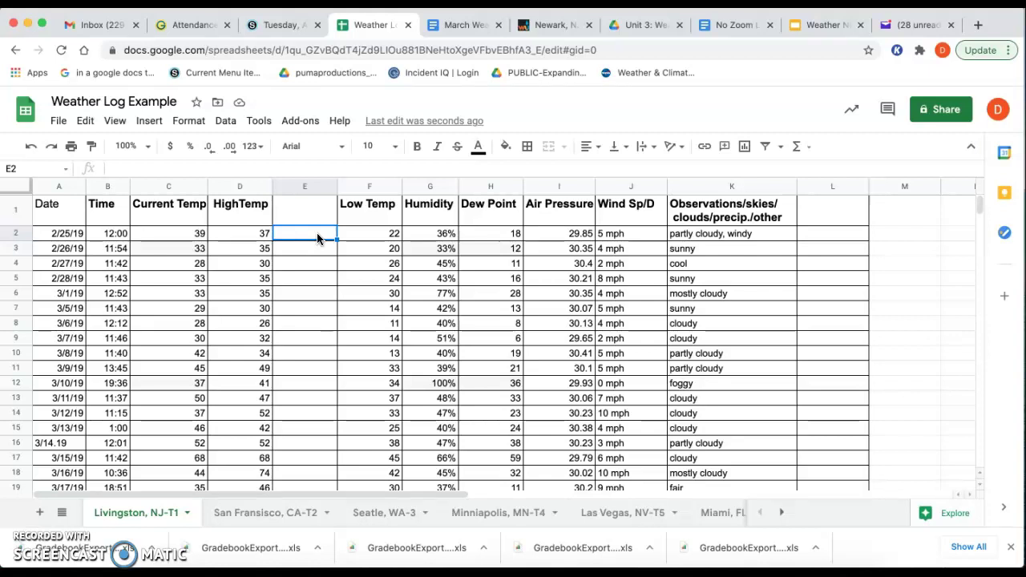
Enter 15, 15, 14 and 11 into cells E2 through E5
type("15")
left_click(325, 253)
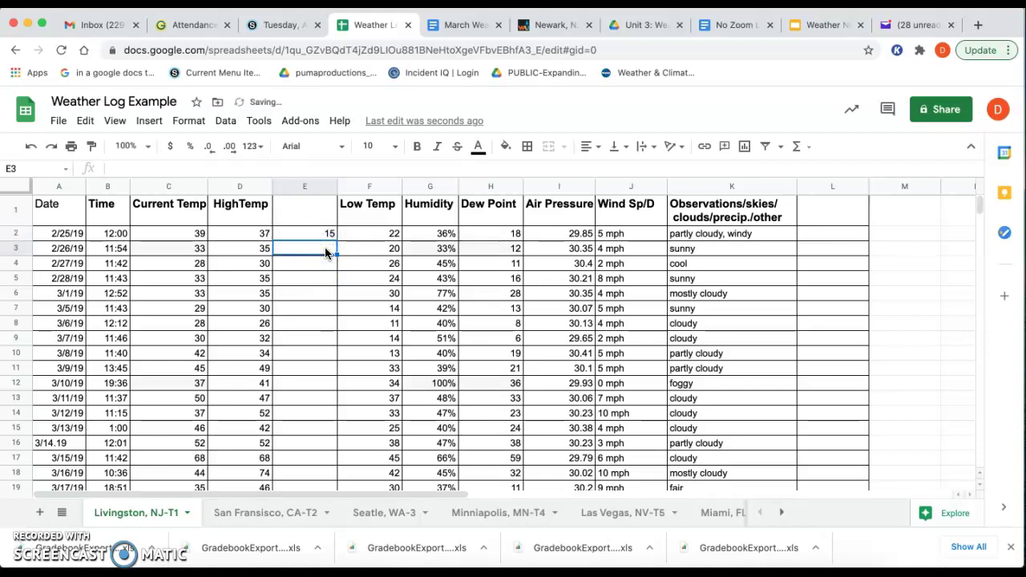
type("15")
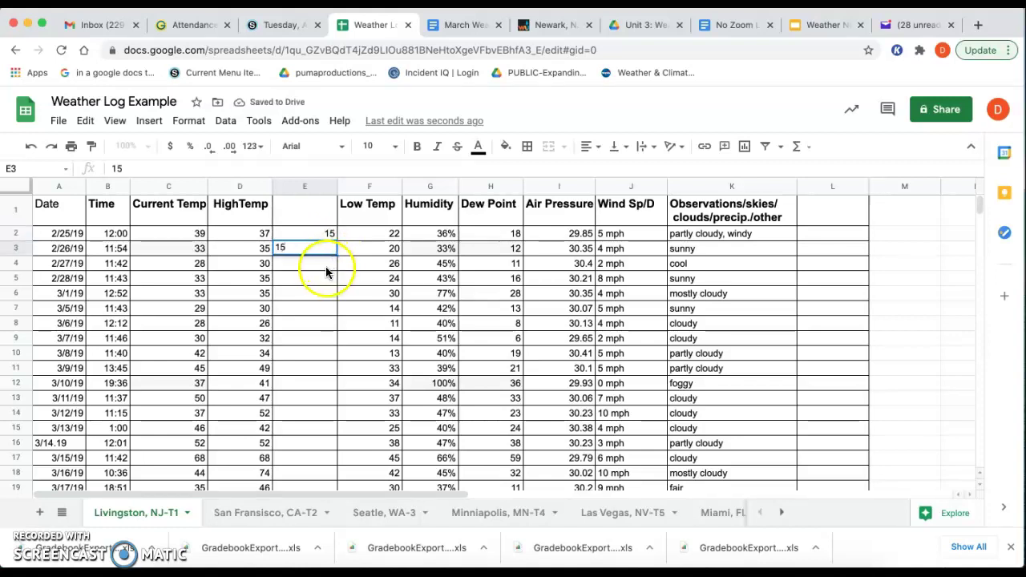
left_click(326, 272)
type("14")
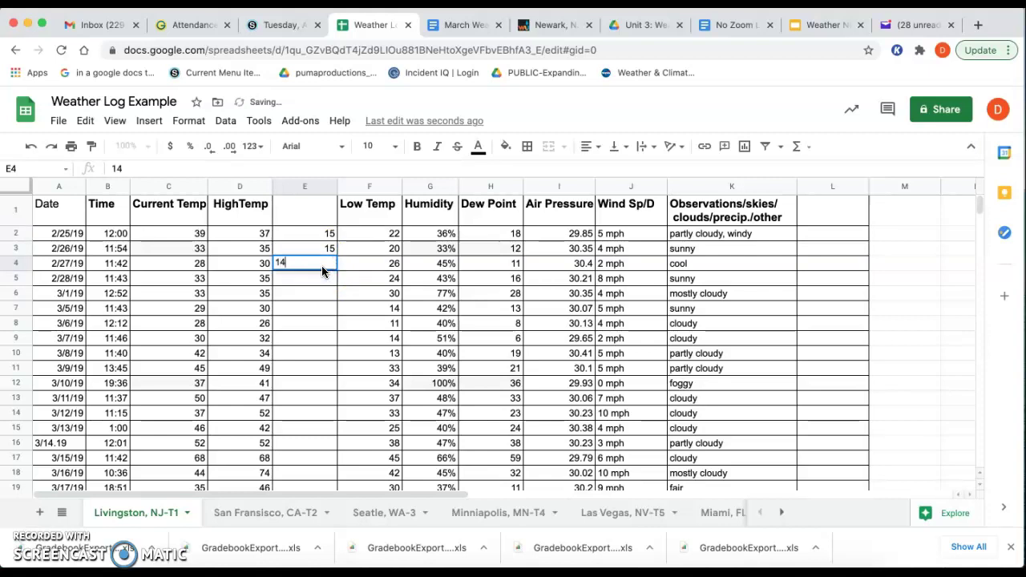
left_click(325, 278)
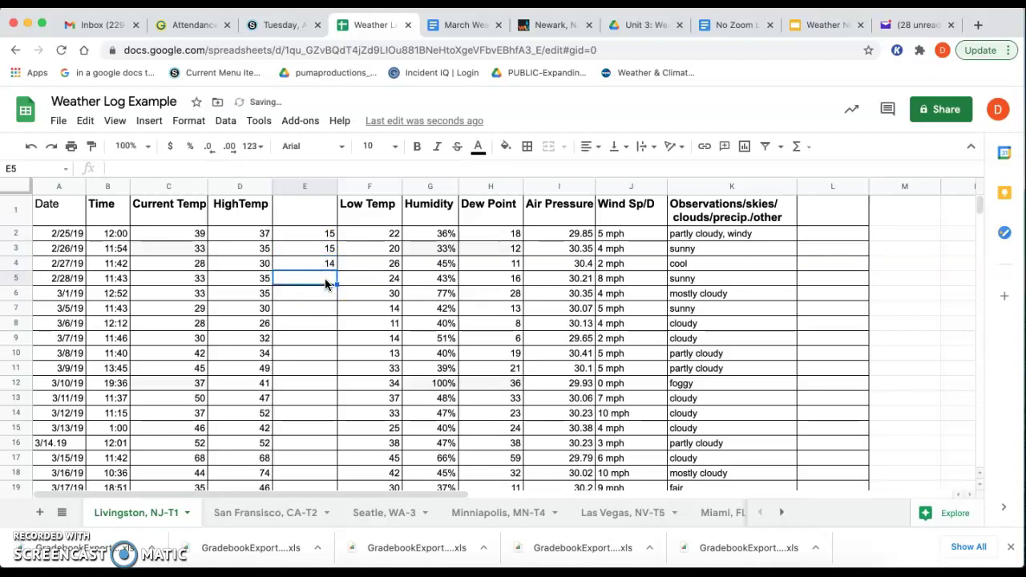
type("11")
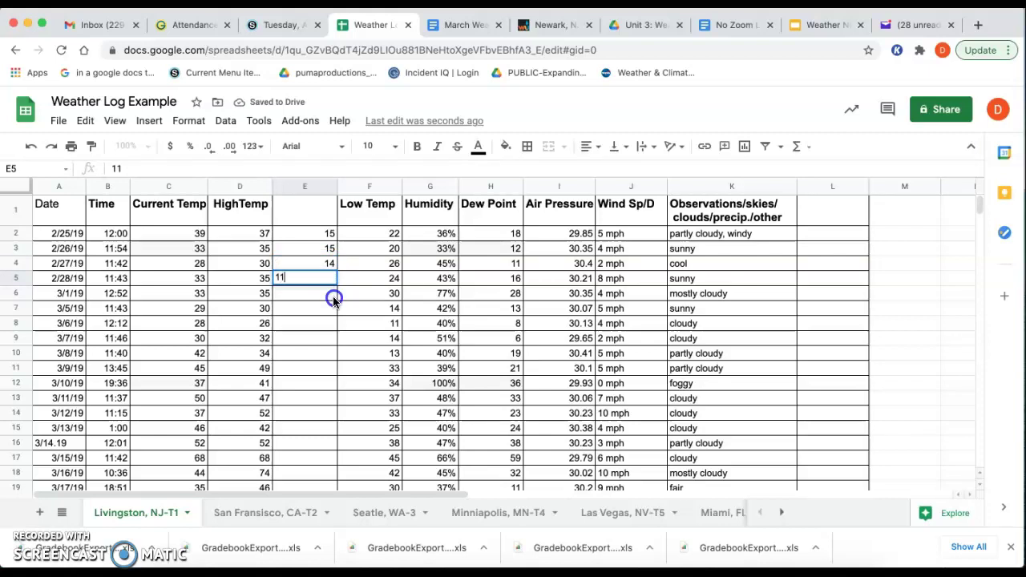
left_click(334, 299)
Enter 15 in E6, then shade HighTemp D2:D12 and Low Temp F2:F12 light orange
type("15")
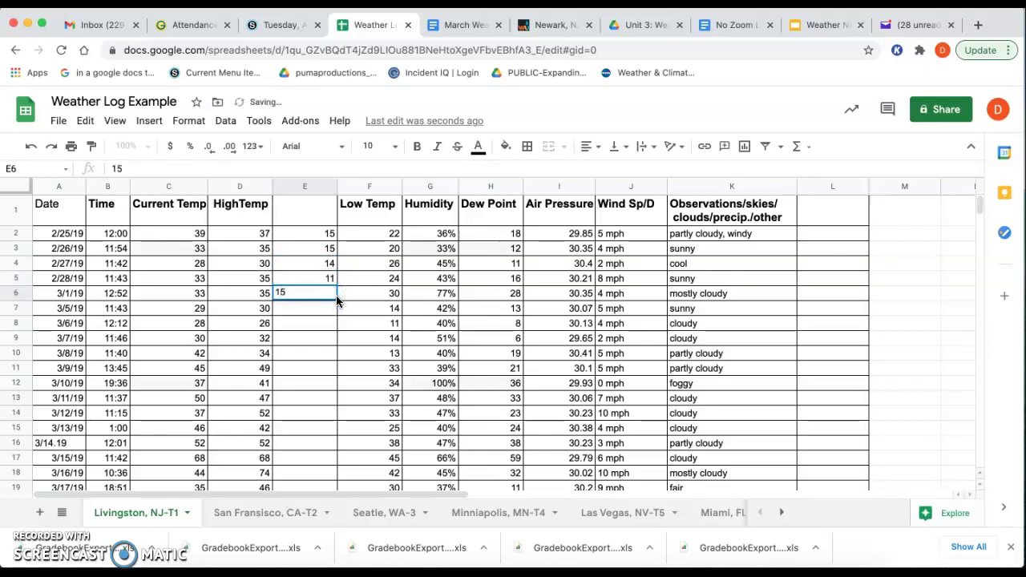
left_click_drag(241, 234, 251, 388)
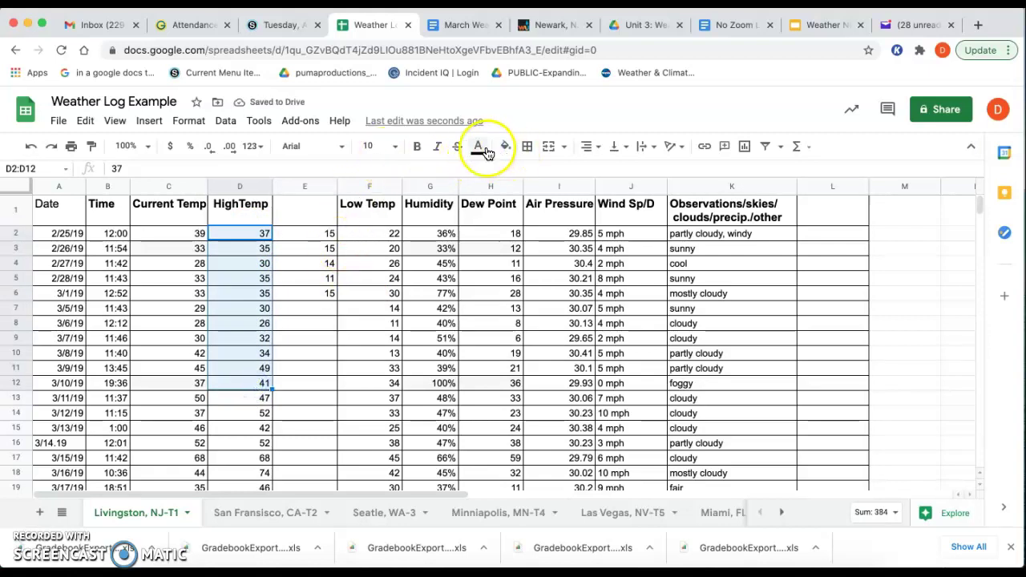
left_click(507, 150)
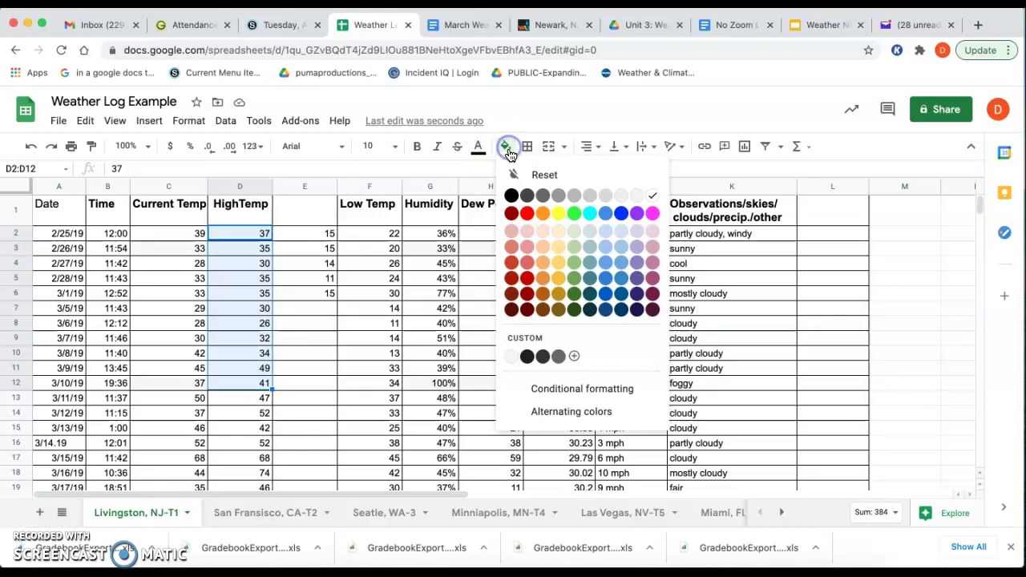
left_click(555, 234)
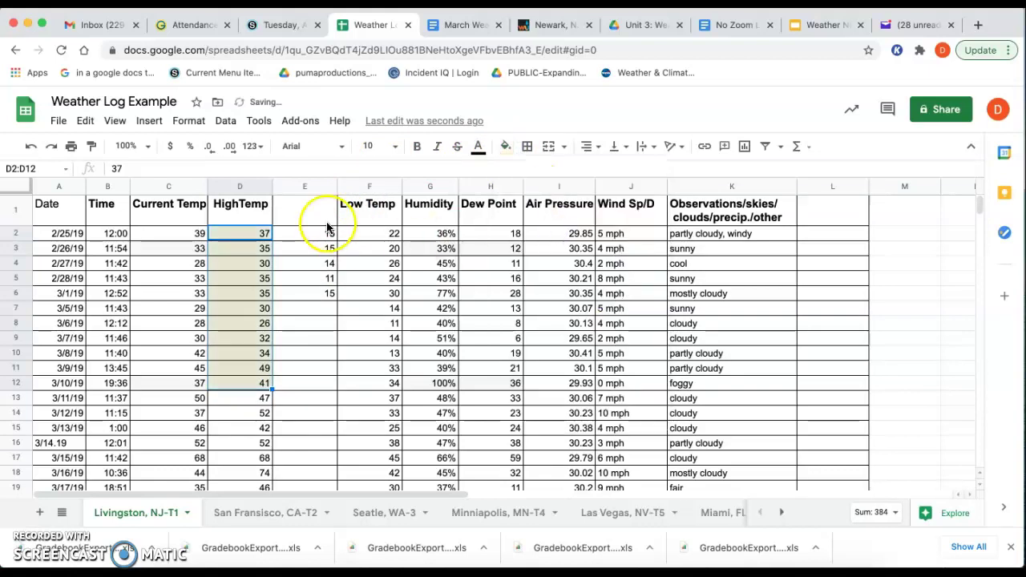
left_click_drag(394, 236, 378, 381)
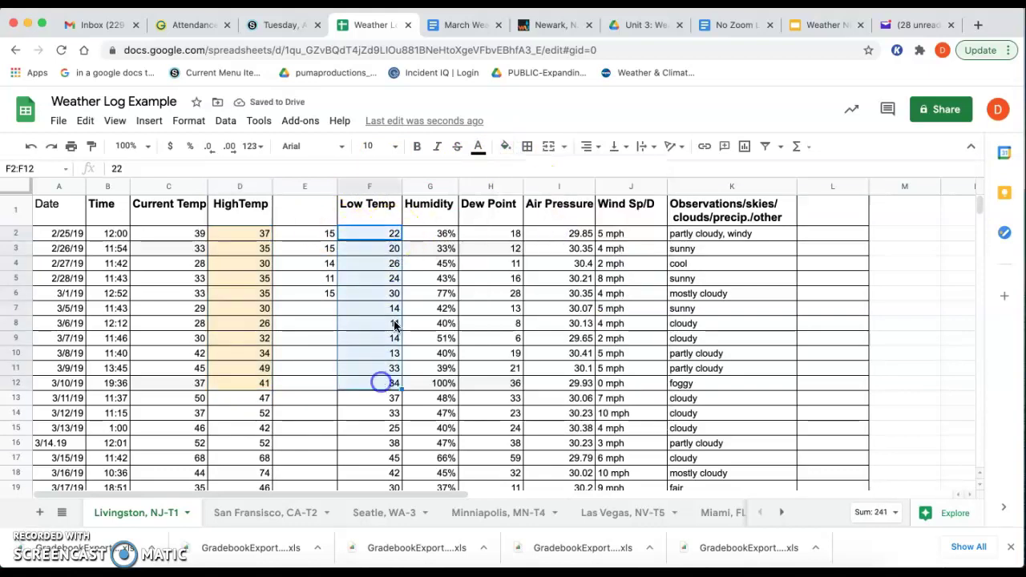
left_click(506, 150)
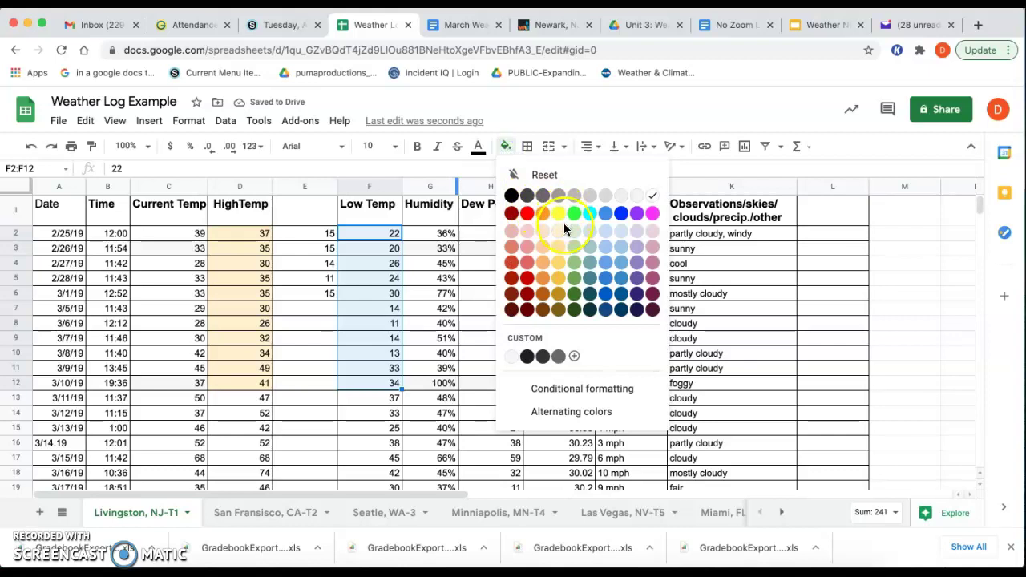
left_click(563, 223)
left_click(307, 357)
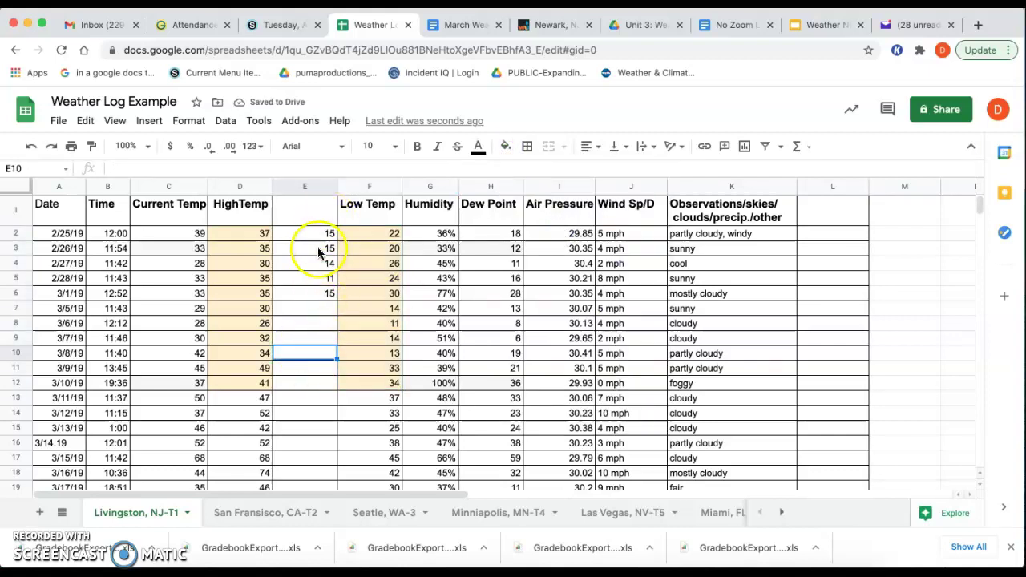
right_click(314, 222)
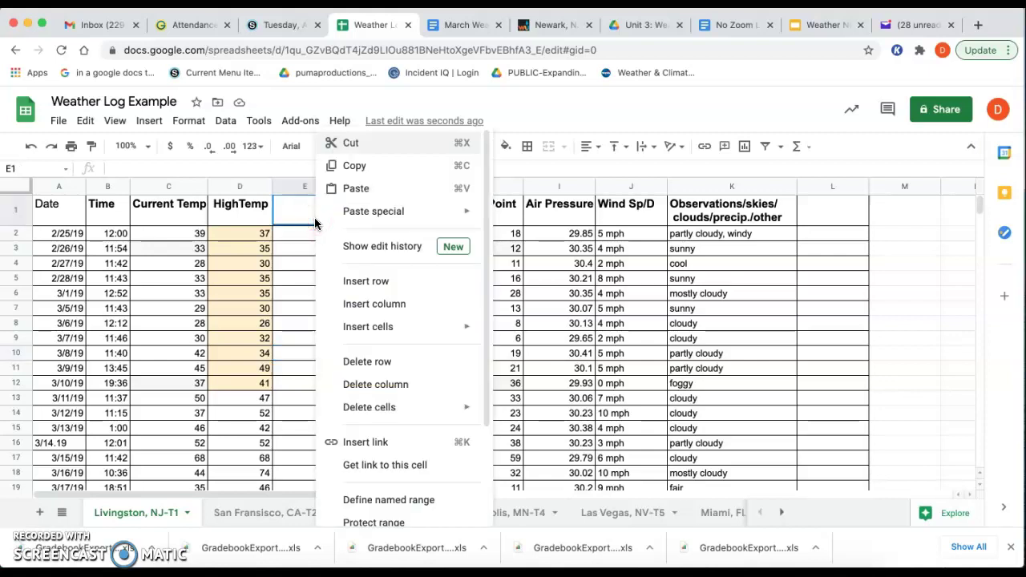
Delete the extra column E and select the observation notes in J2:J12
left_click(370, 386)
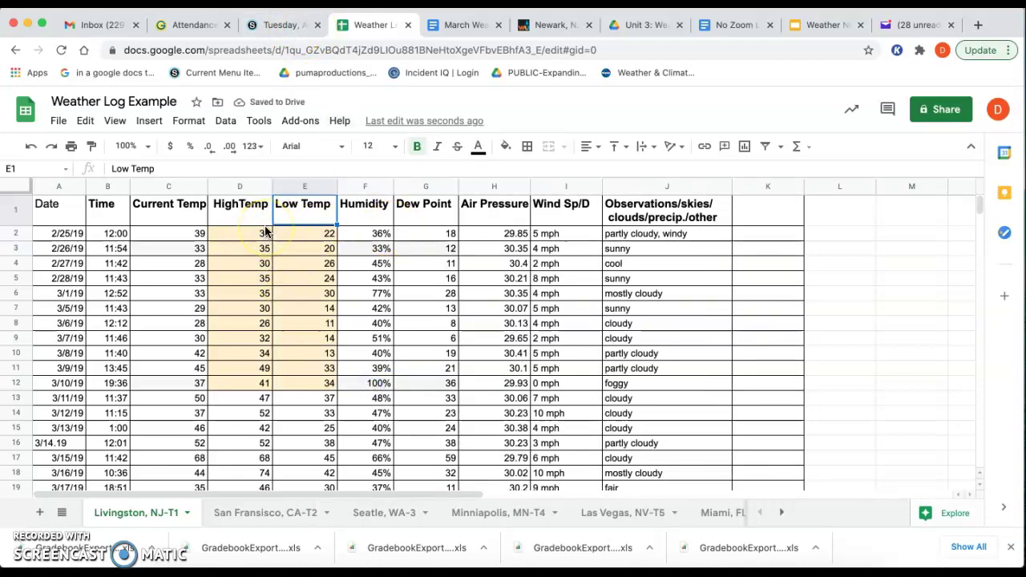
left_click(610, 237)
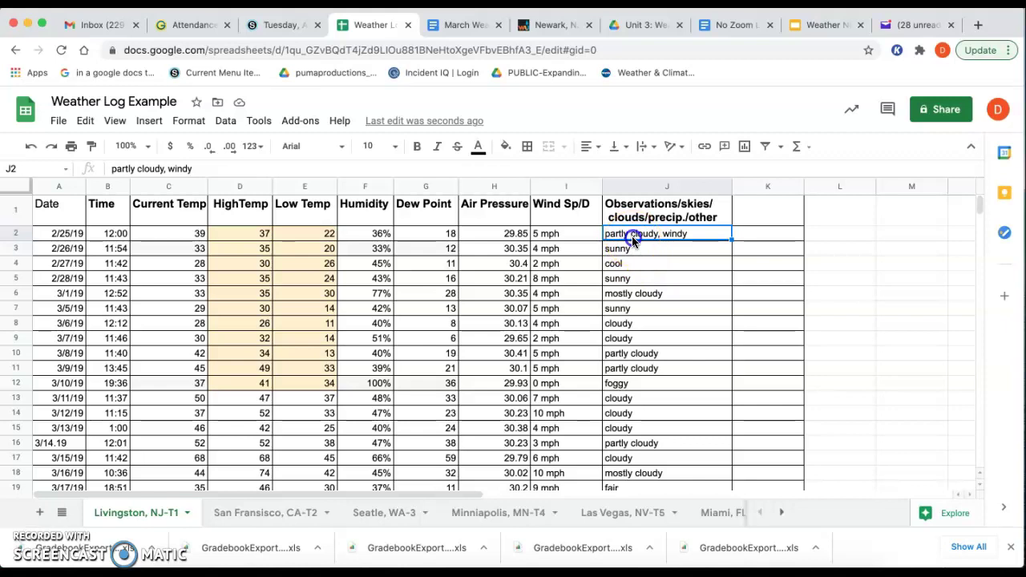
left_click_drag(633, 240, 643, 386)
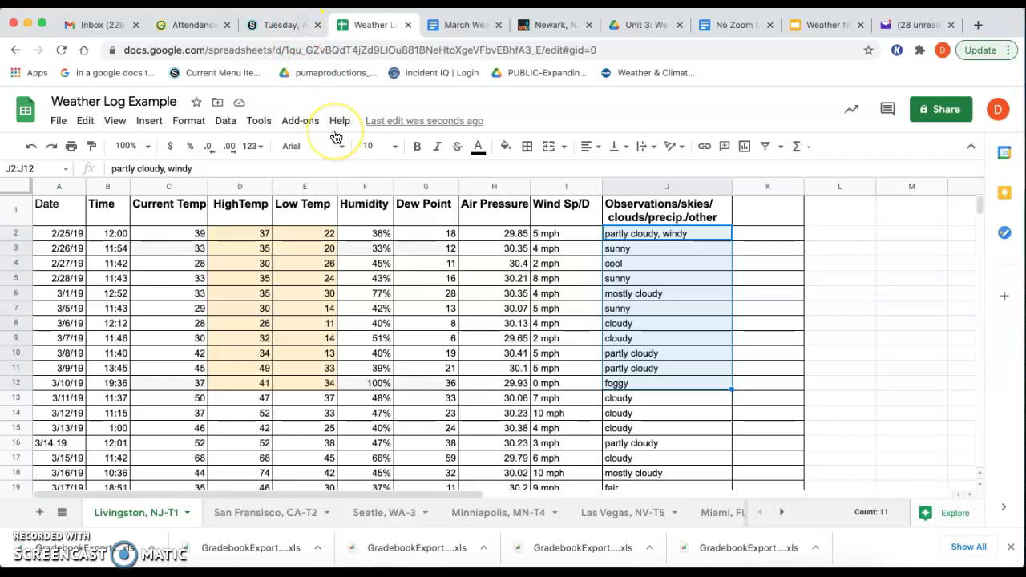
Scroll the analysis document to questions 1–4 and place the cursor in question 2's answer box
left_click(460, 25)
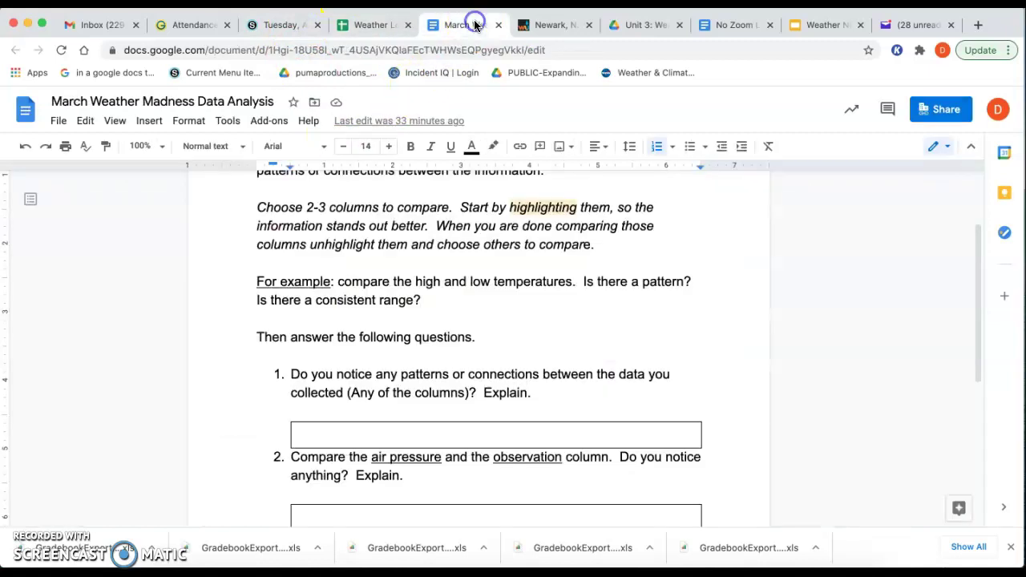
scroll(469, 230, "down", 1)
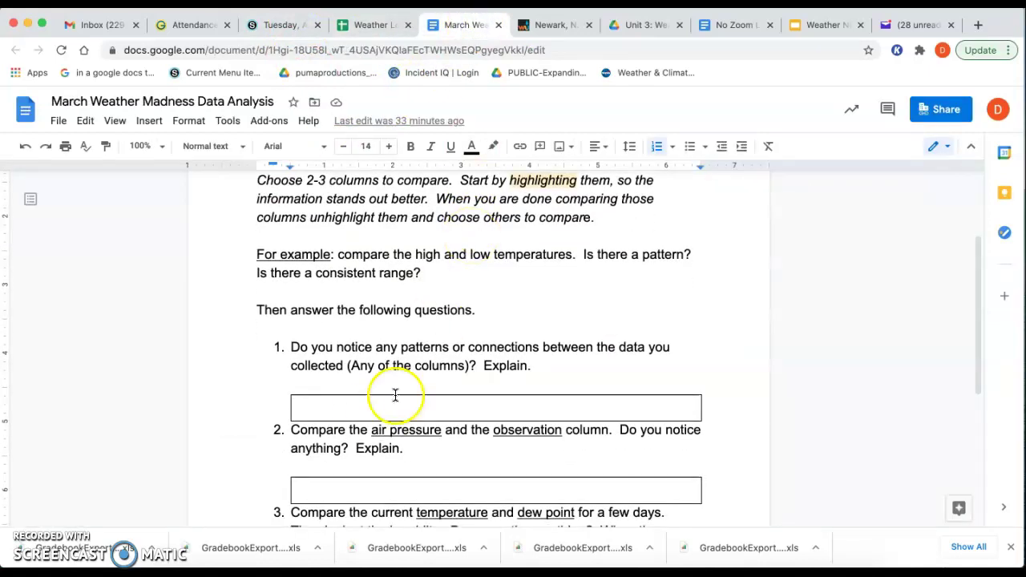
scroll(345, 395, "down", 1)
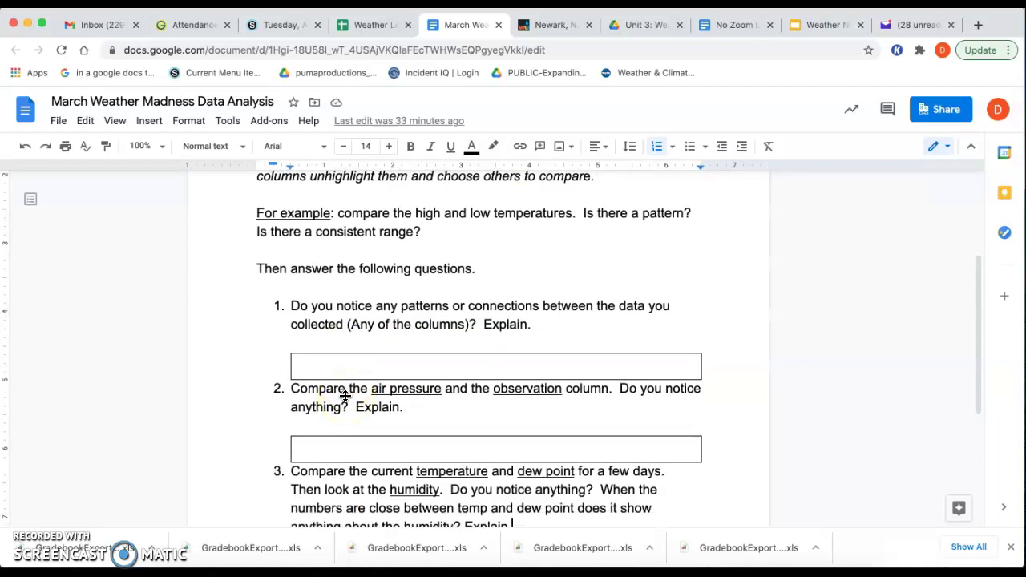
scroll(344, 396, "down", 3)
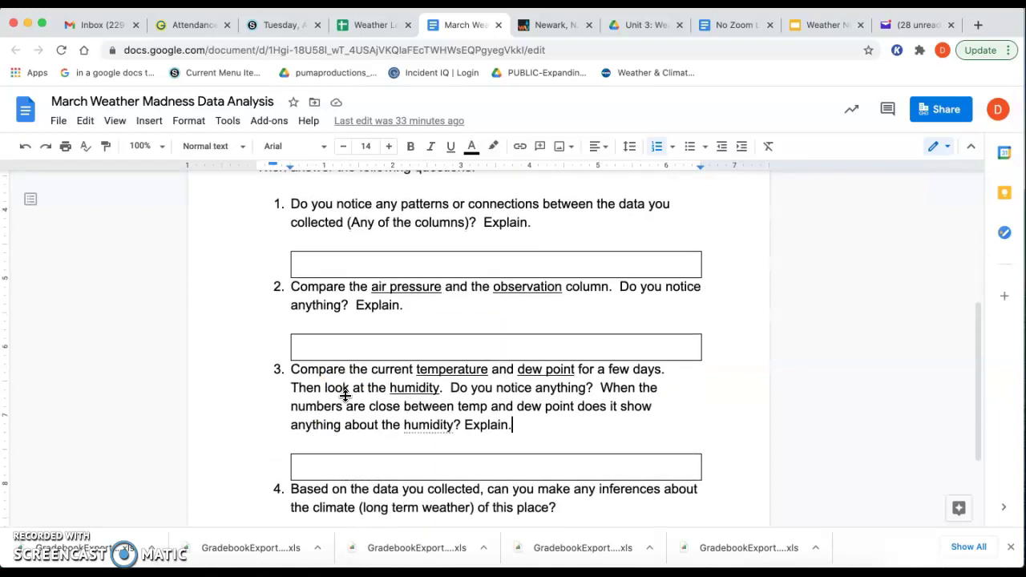
left_click(333, 350)
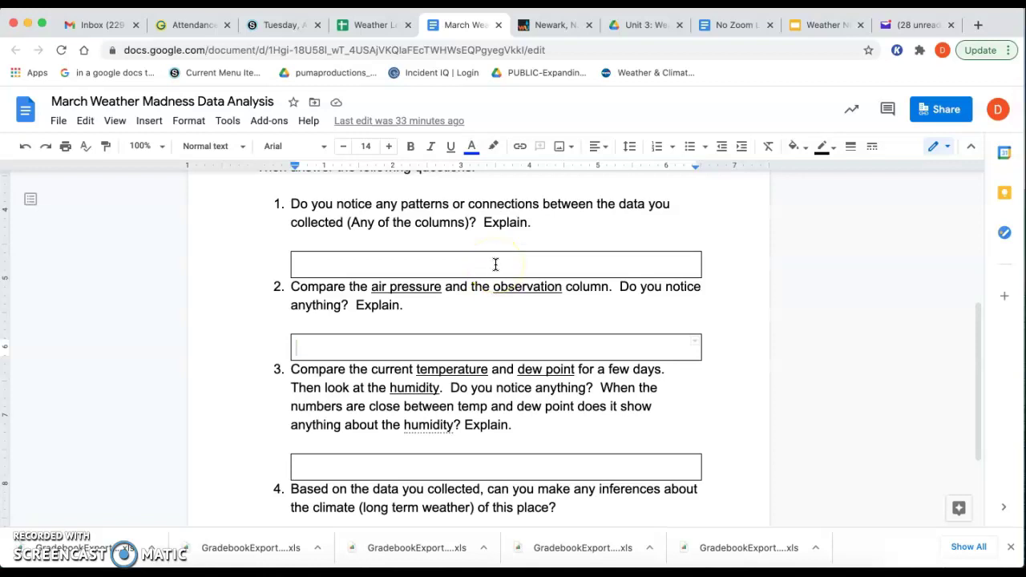
Give the Air Pressure readings in H2:H12 a green fill color
left_click(379, 24)
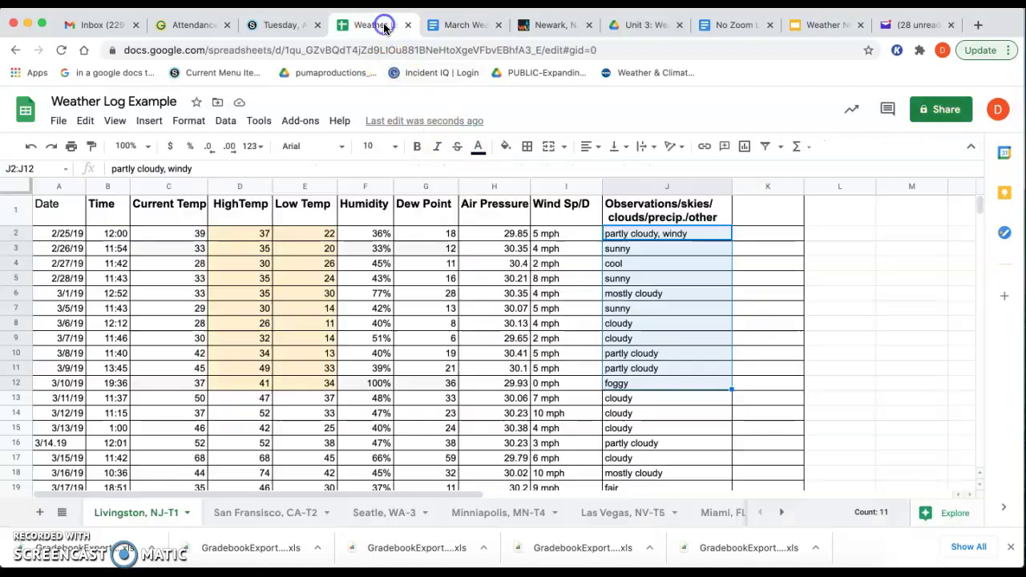
left_click(647, 311)
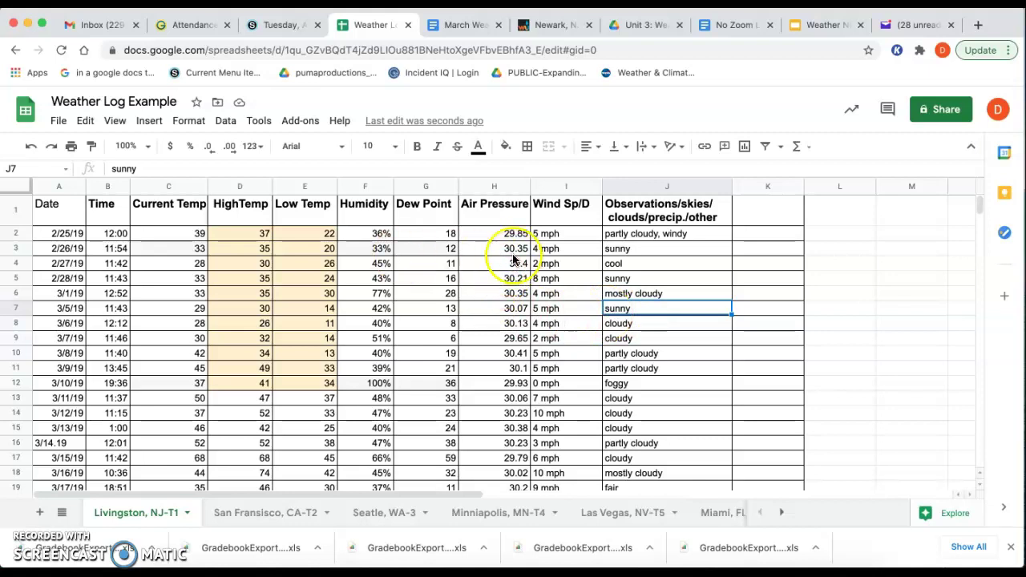
left_click_drag(496, 233, 510, 389)
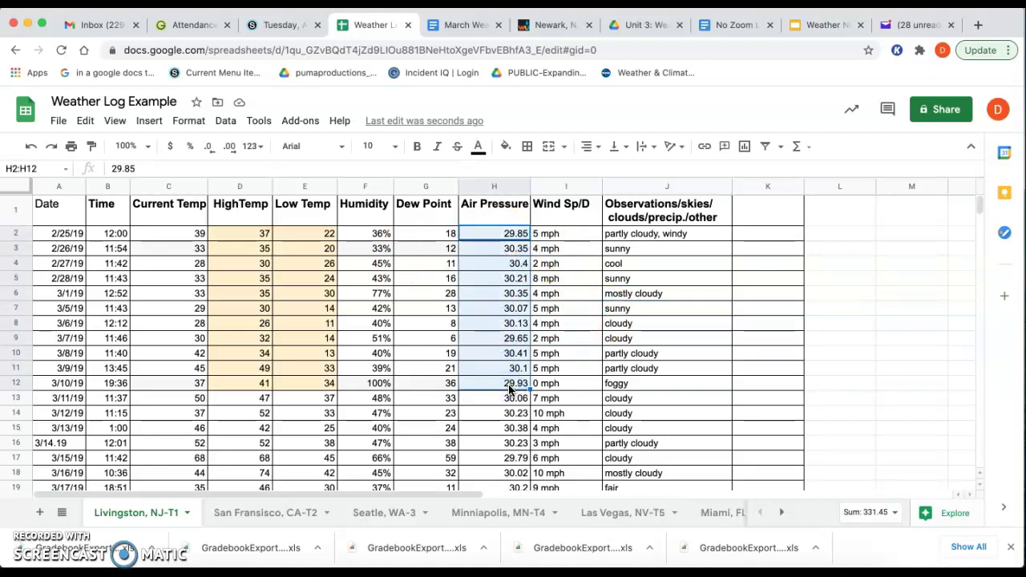
left_click(510, 153)
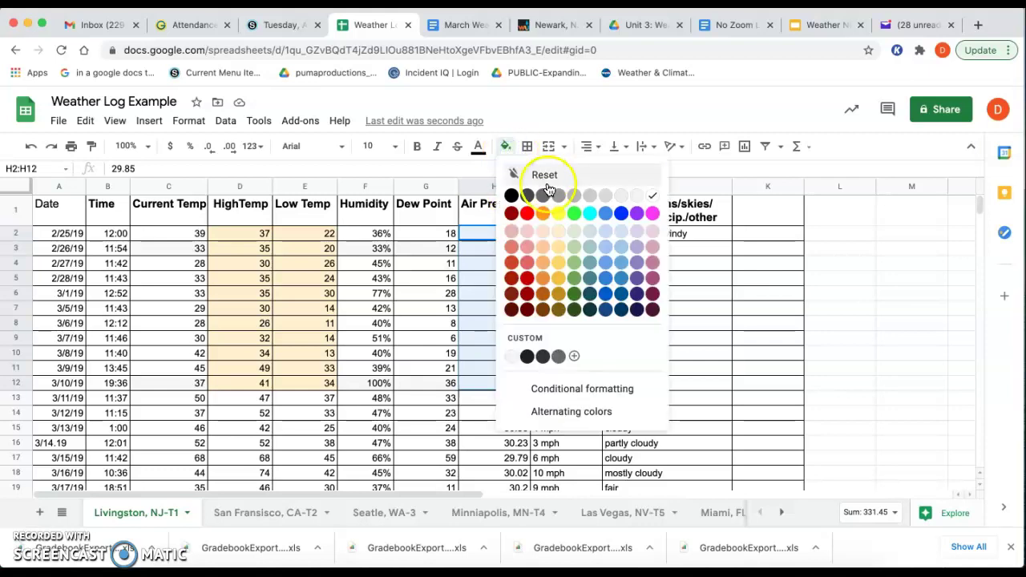
left_click(574, 241)
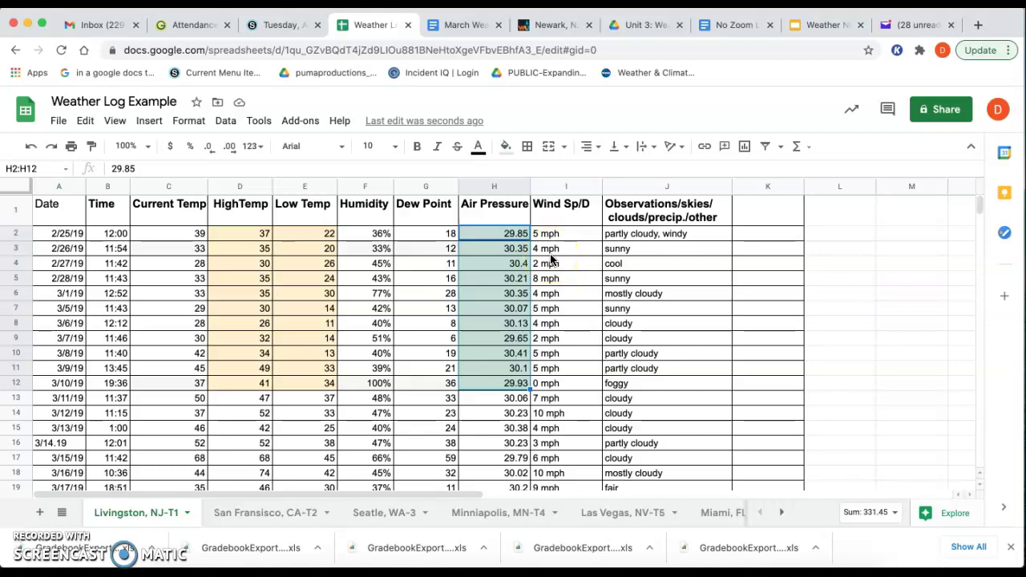
left_click(465, 24)
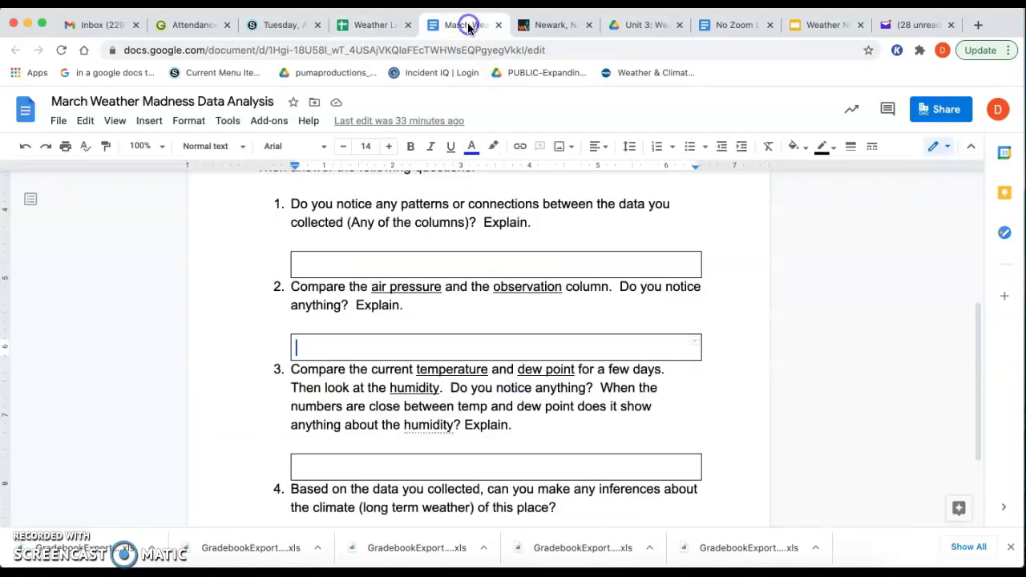
scroll(465, 291, "down", 2)
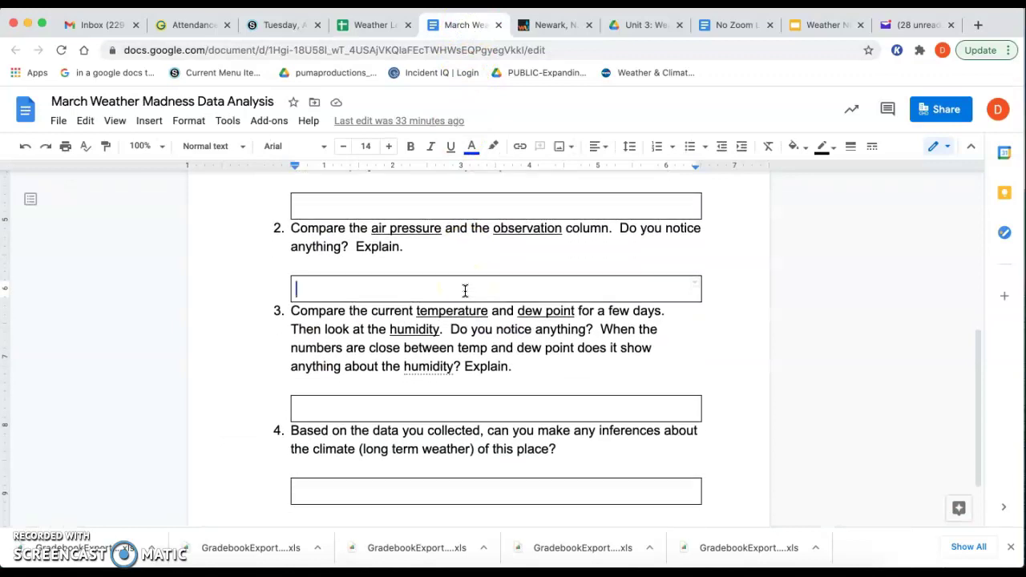
left_click(310, 296)
left_click(364, 32)
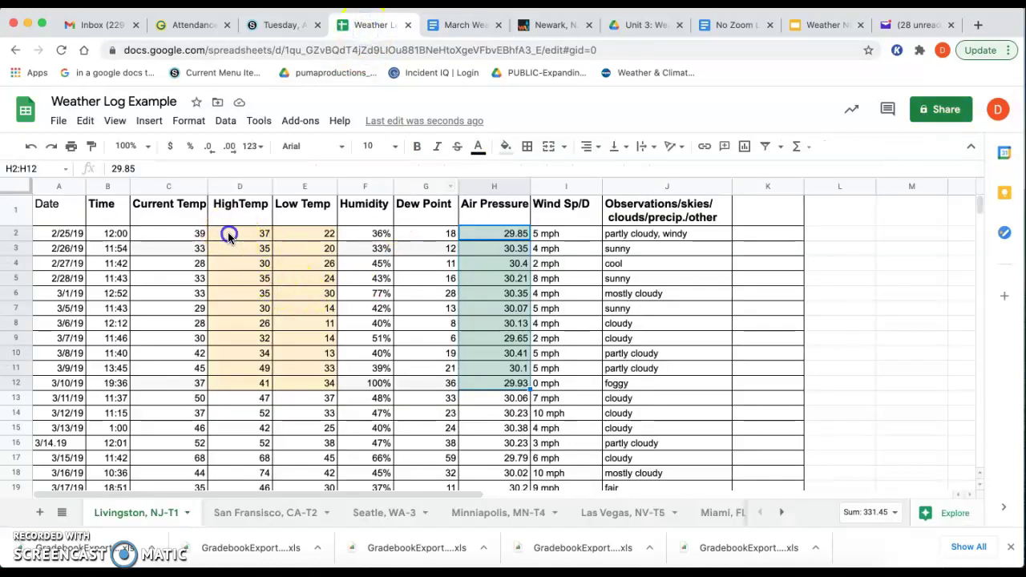
Reset the fill colour on the HighTemp and Low Temp readings in D2:E12
left_click_drag(233, 234, 324, 383)
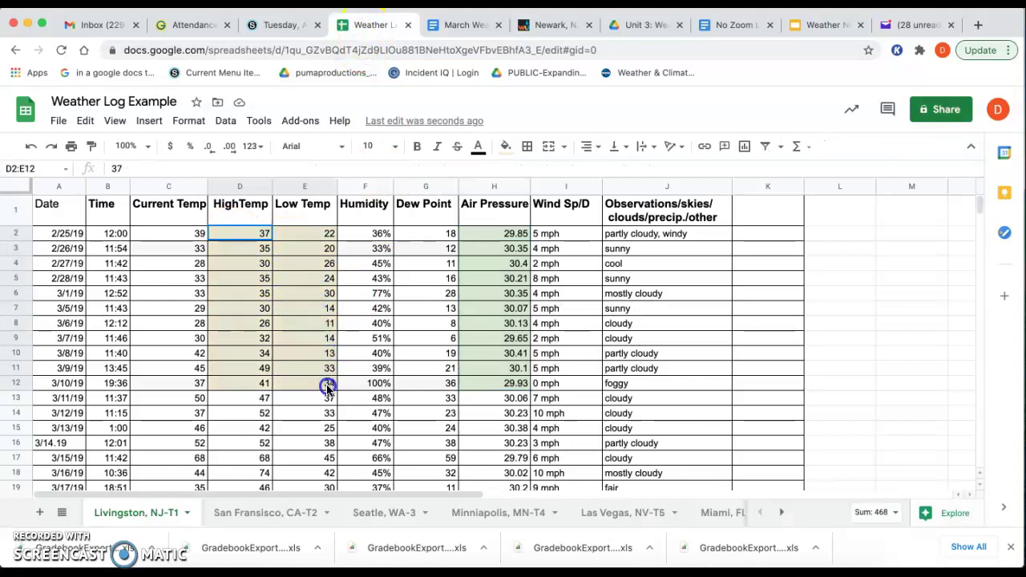
left_click(507, 149)
left_click(544, 175)
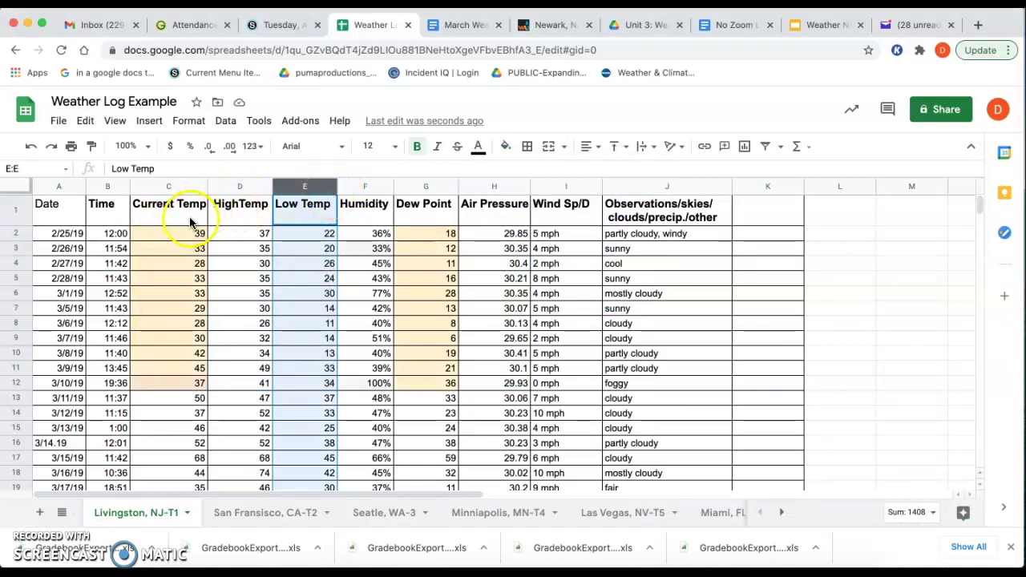
Hide the Low Temp column (column E)
right_click(328, 189)
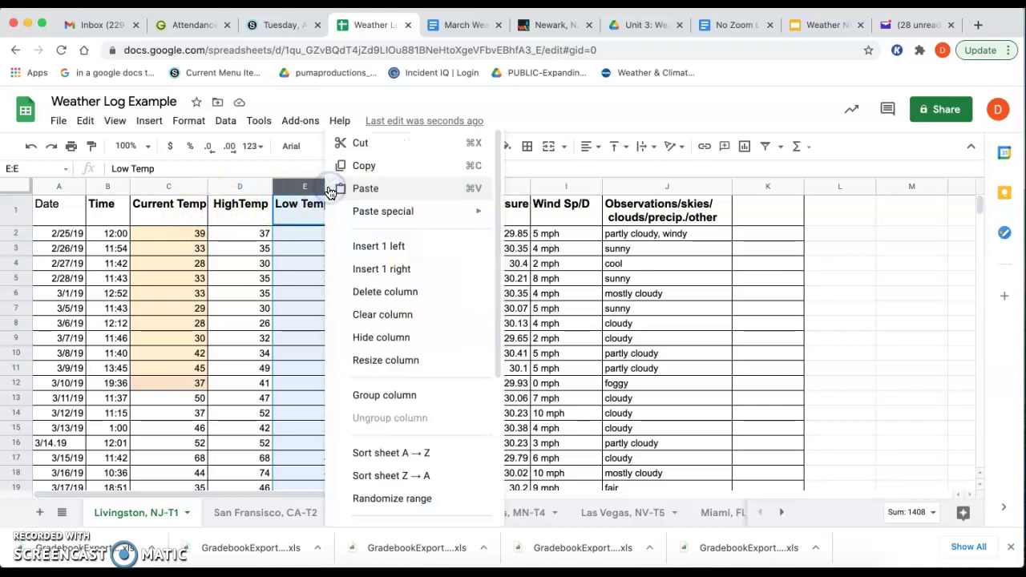
left_click(401, 336)
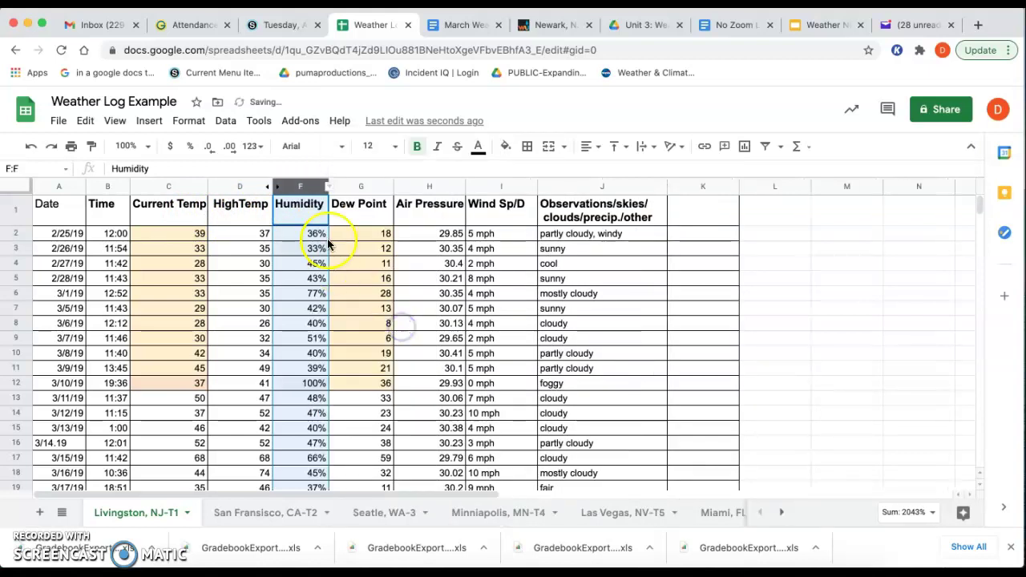
left_click(273, 186)
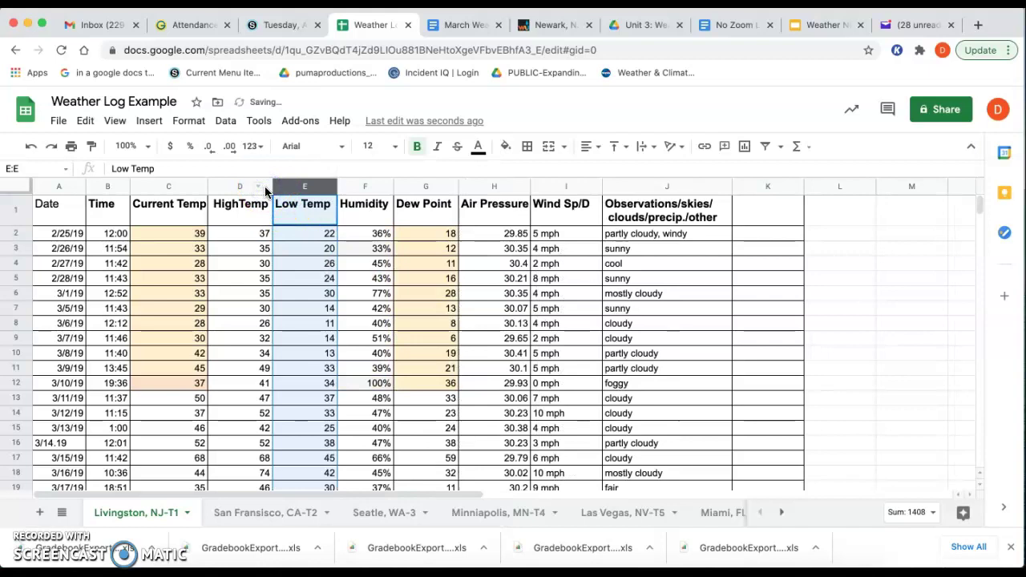
left_click(330, 189)
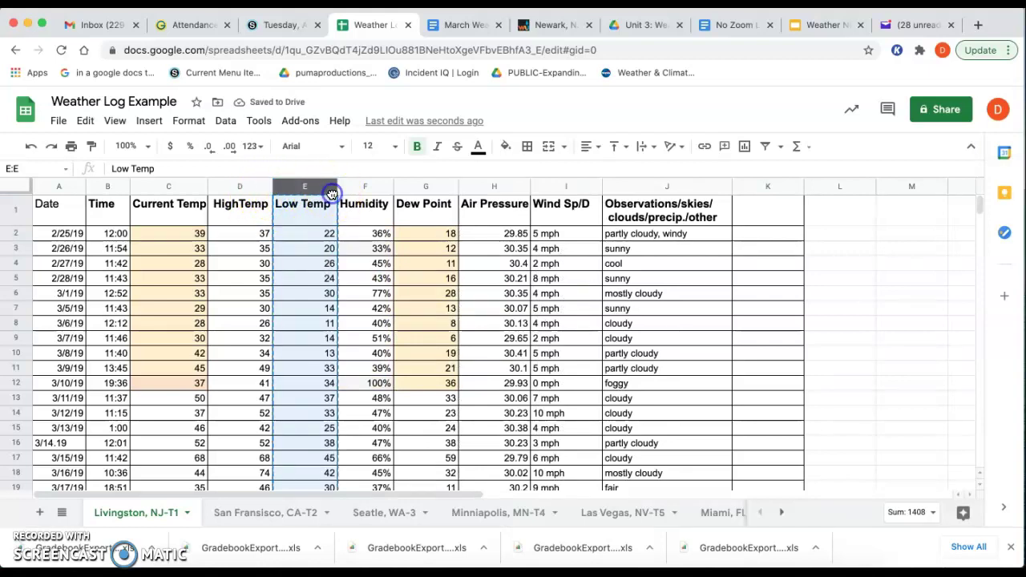
right_click(324, 190)
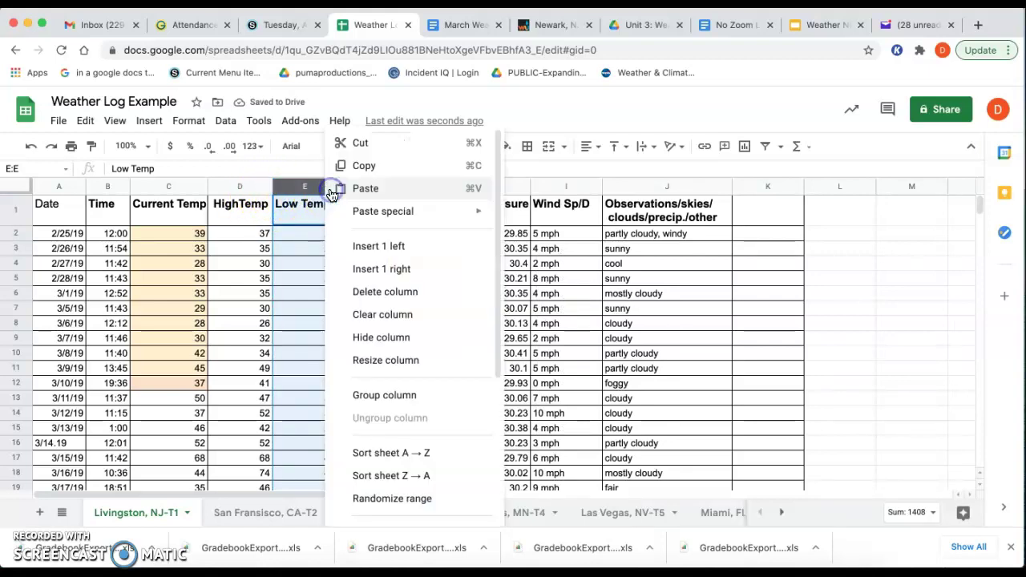
left_click(379, 337)
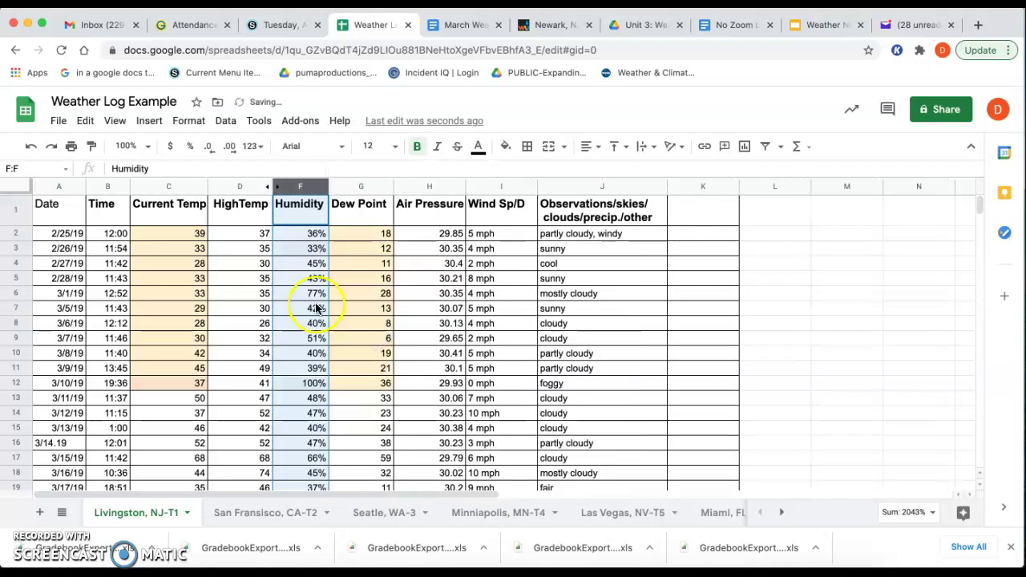
Hide the HighTemp column (column D), then glance at the data analysis document and return
left_click(260, 190)
right_click(260, 191)
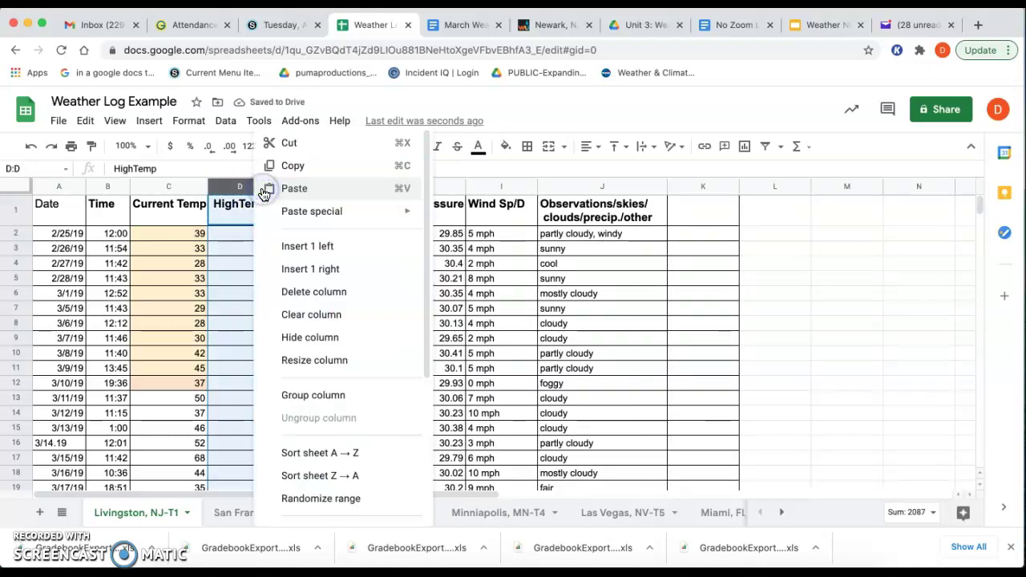
left_click(301, 337)
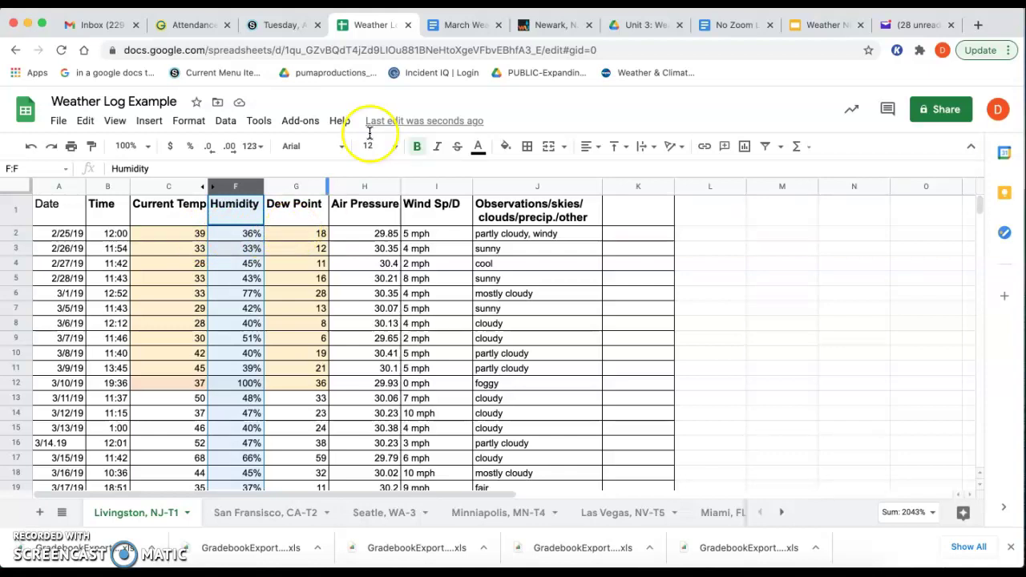
left_click(463, 27)
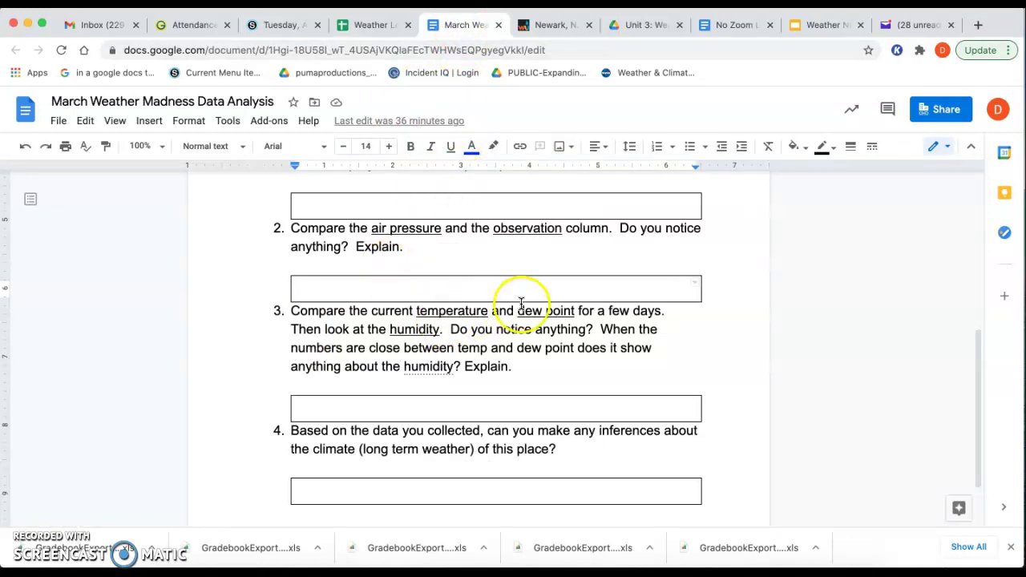
left_click(368, 27)
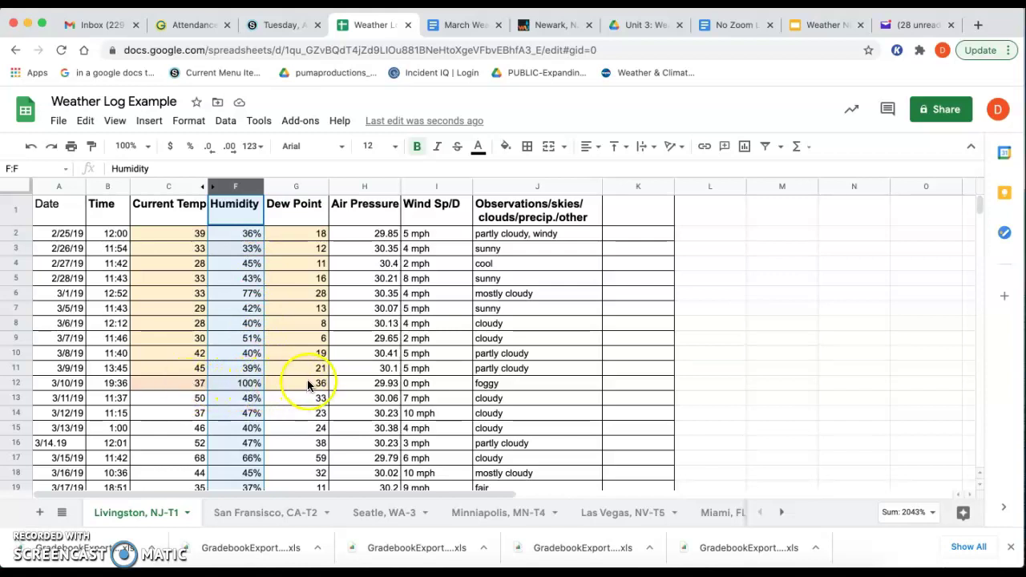
left_click(461, 26)
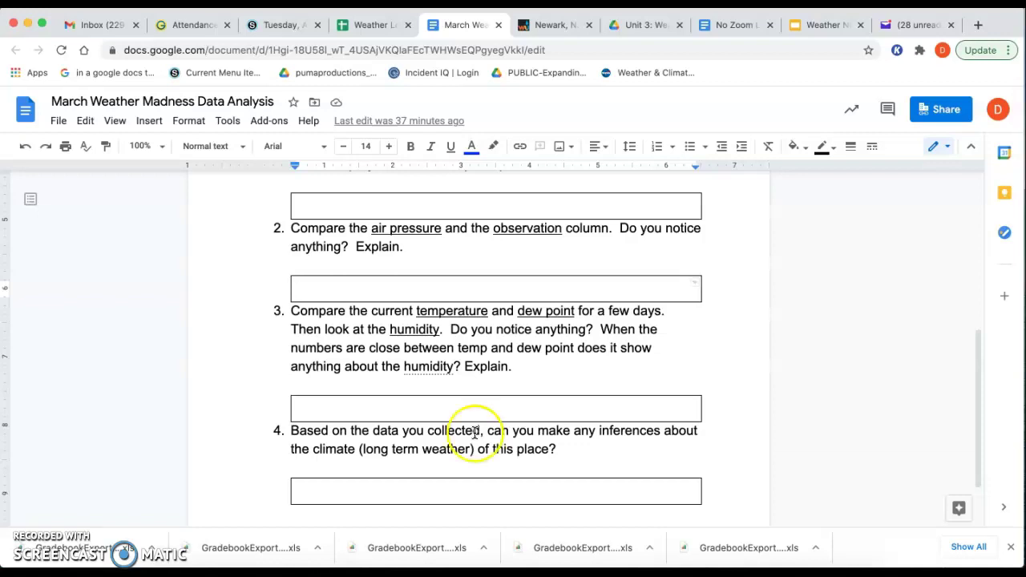
left_click(369, 25)
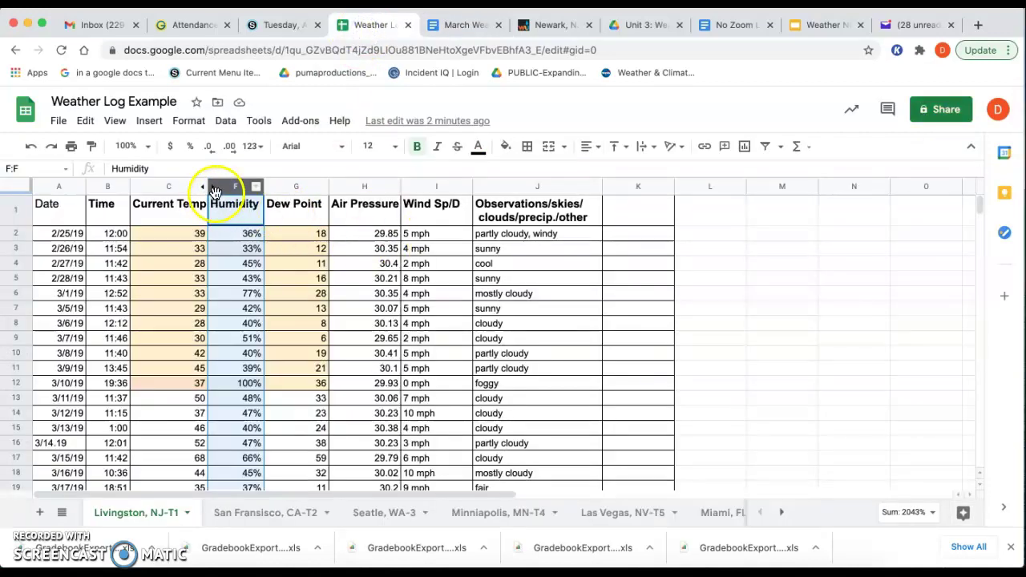
right_click(219, 239)
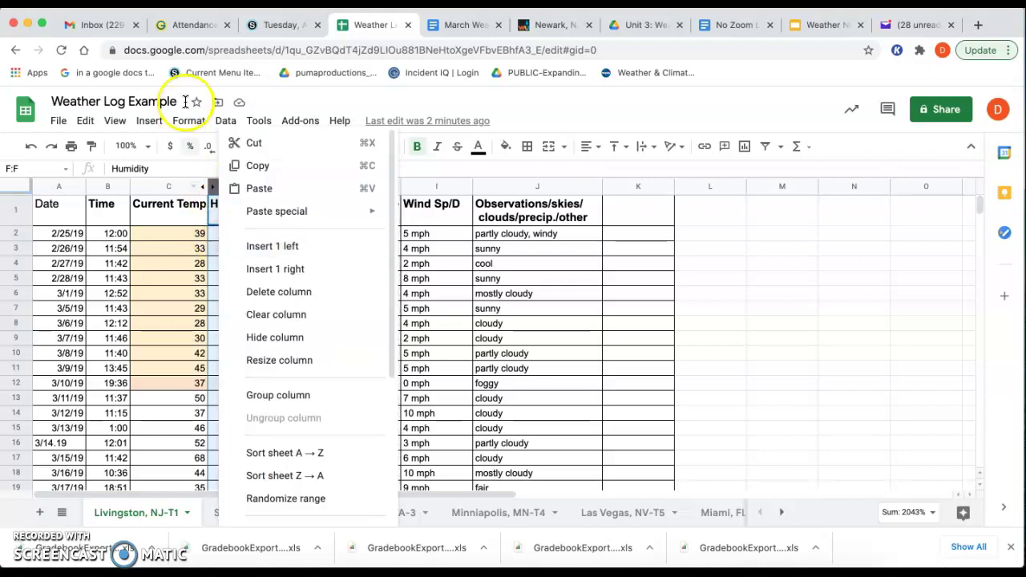
left_click(181, 166)
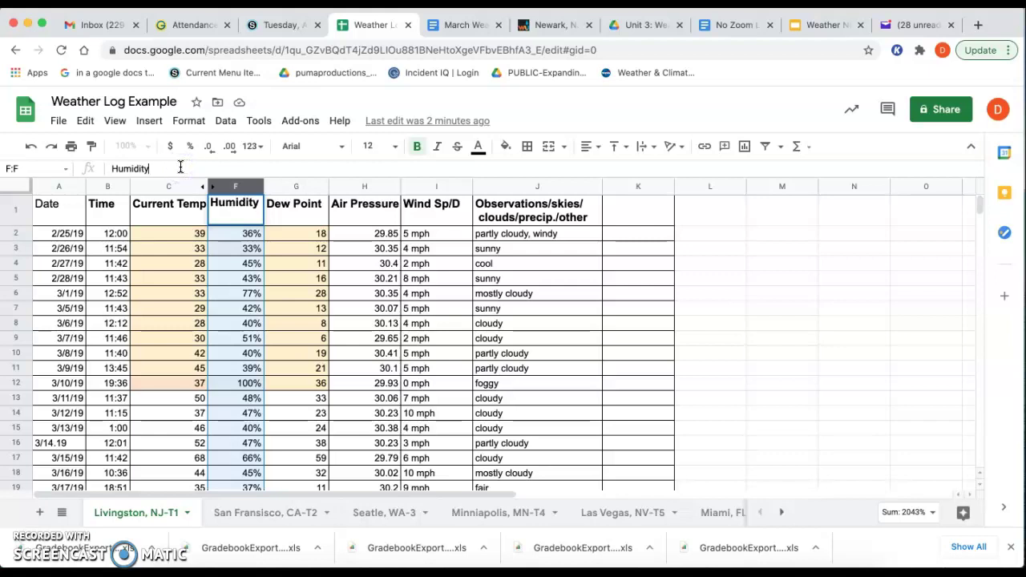
left_click(284, 26)
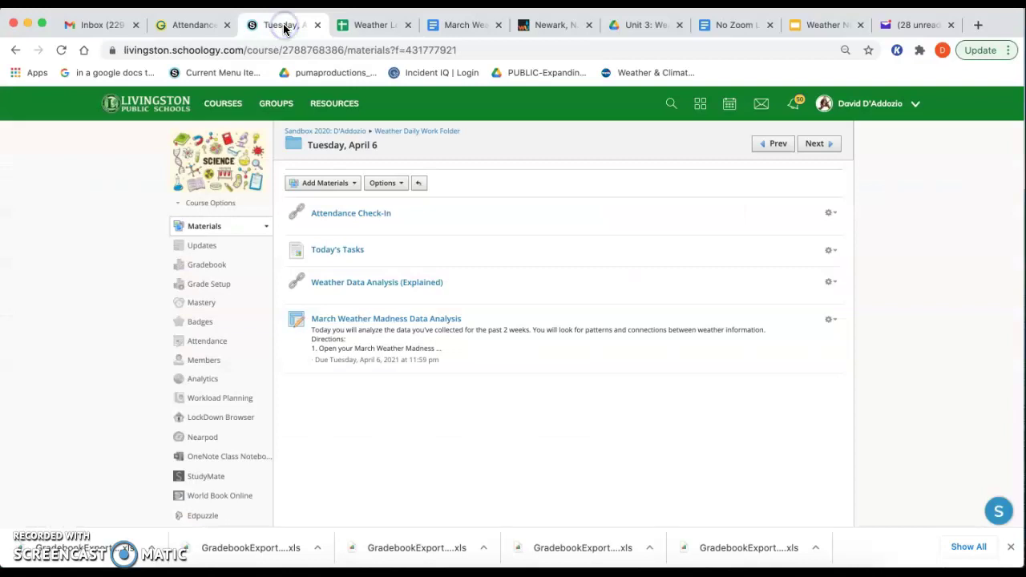
left_click(461, 25)
scroll(517, 344, "up", 8)
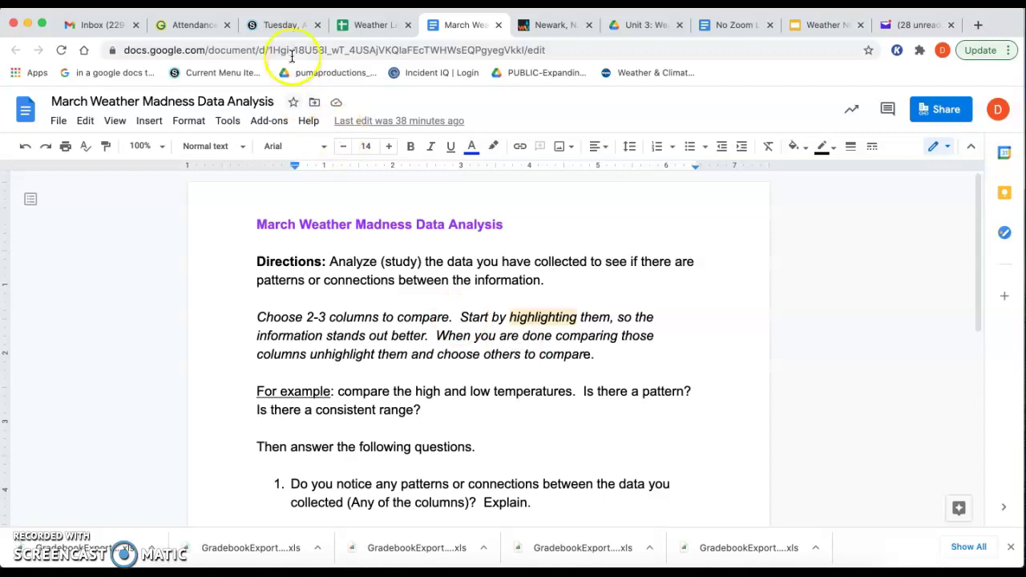
left_click(300, 29)
left_click(300, 29)
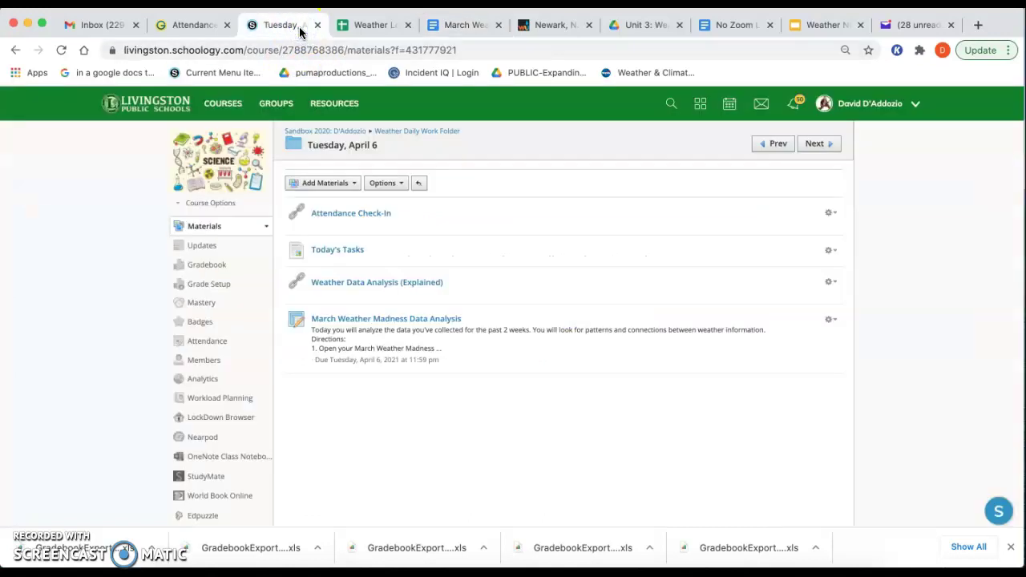
left_click(362, 29)
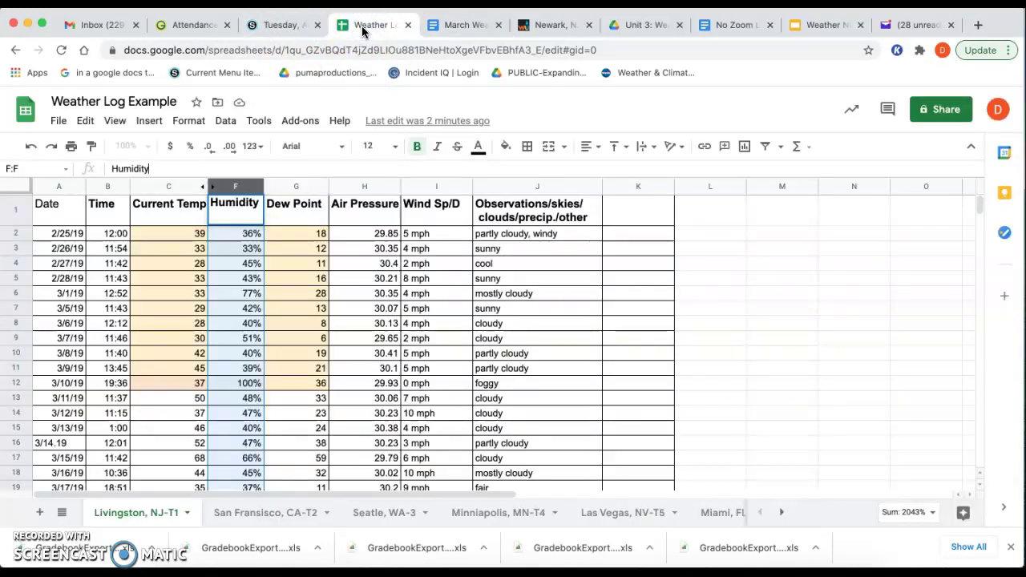